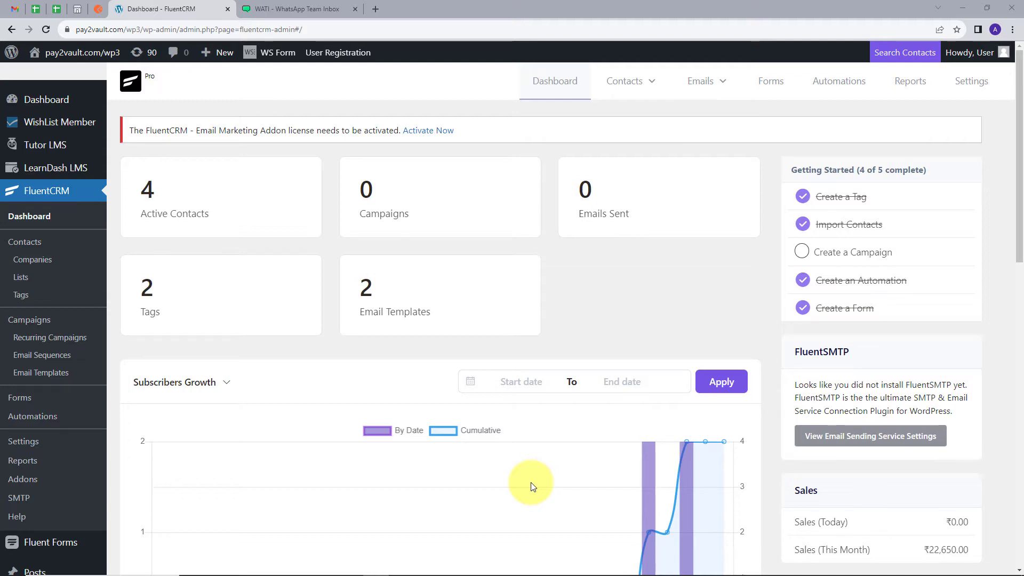
# Switch from the FluentCRM dashboard to the WATI tab showing the five message templates
pyautogui.click(290, 9)
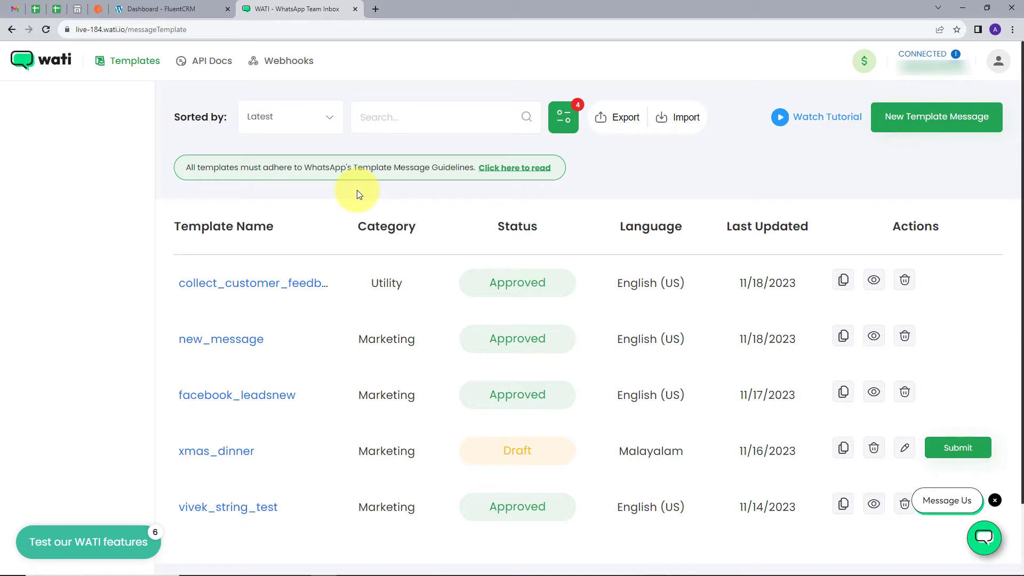
# Return to the Dashboard - FluentCRM tab and open a new blank browser tab
pyautogui.click(165, 7)
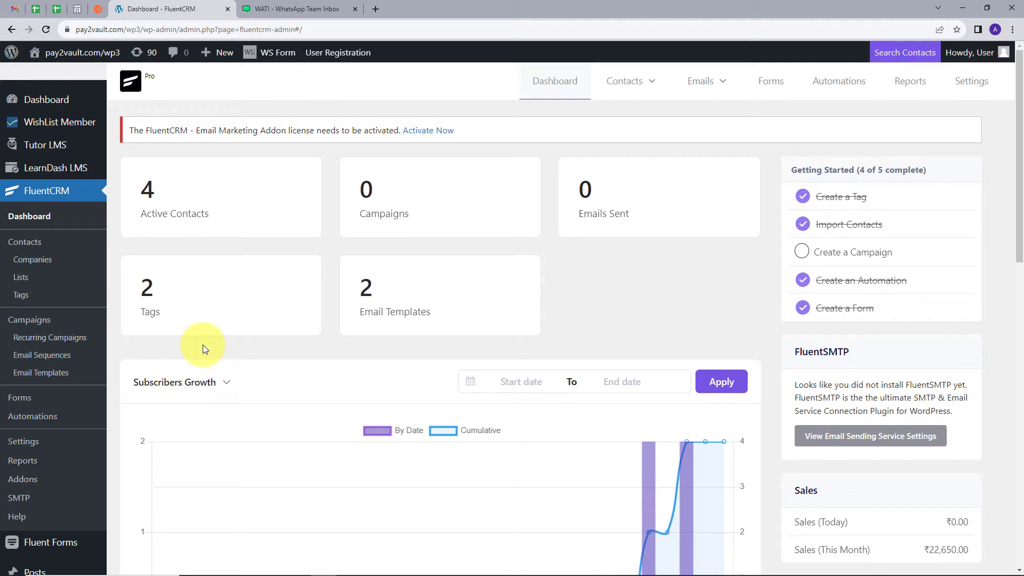
pyautogui.click(377, 8)
# Go to pabbly.com in the new tab
pyautogui.write('pabbly.com')
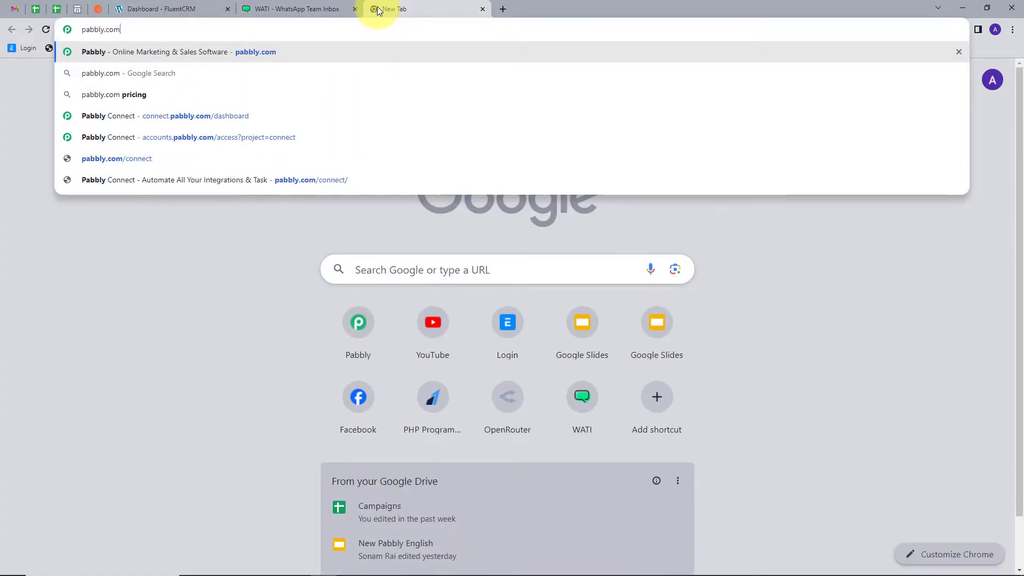
pyautogui.press('Return')
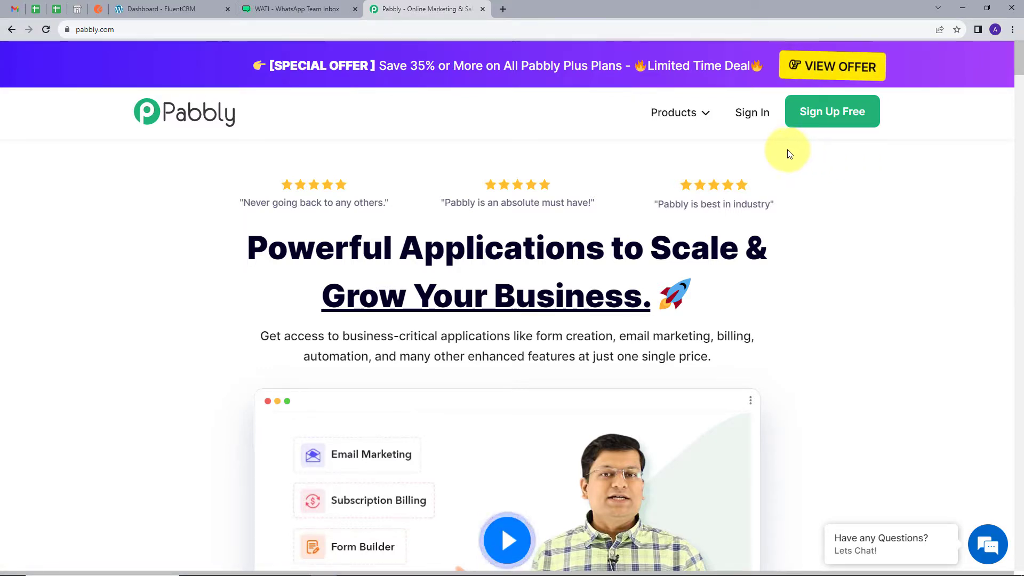
# Sign in to Pabbly and open Pabbly Connect from the All Apps page
pyautogui.click(751, 118)
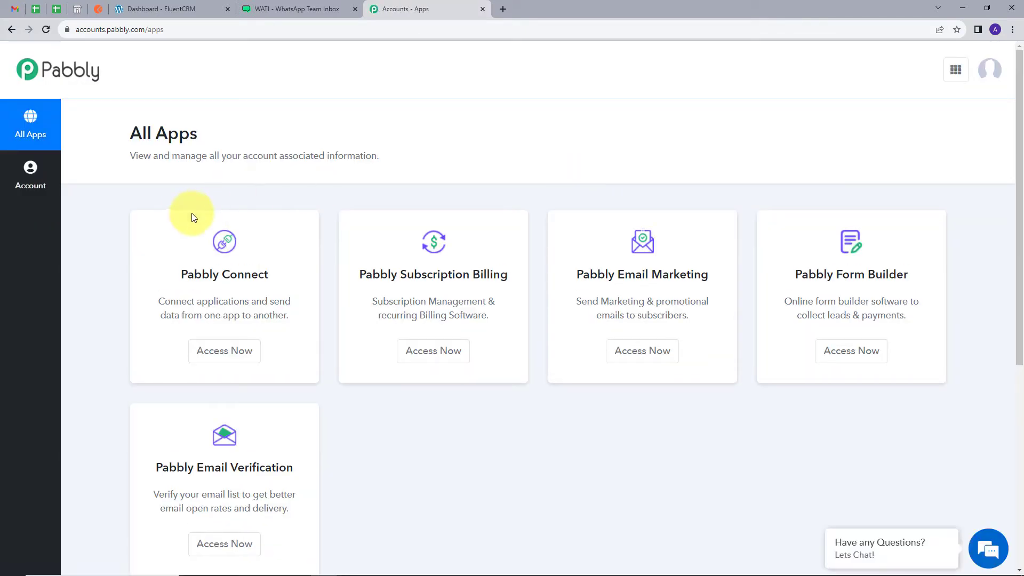
pyautogui.scroll(-1, 542, 273)
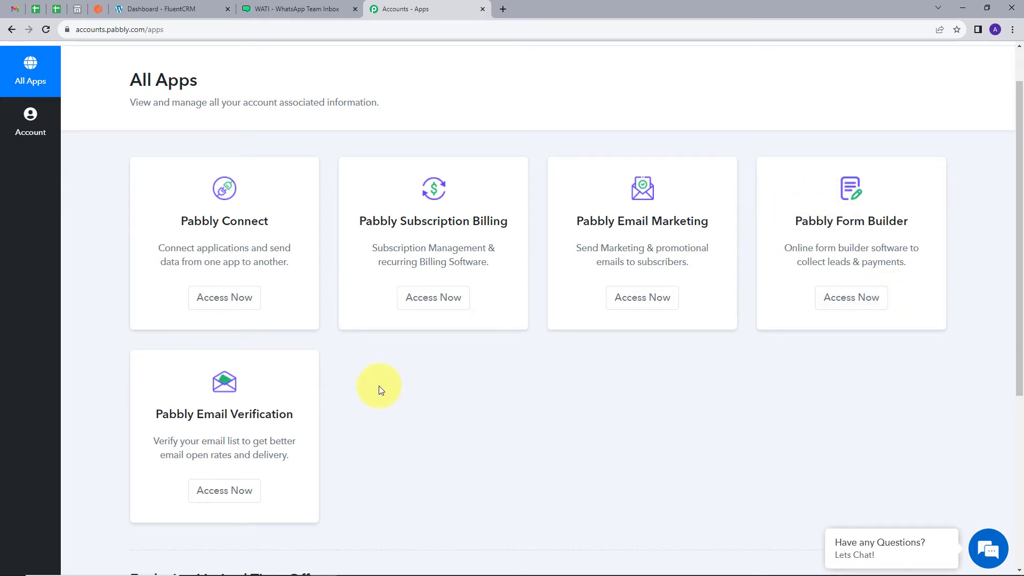
pyautogui.click(244, 301)
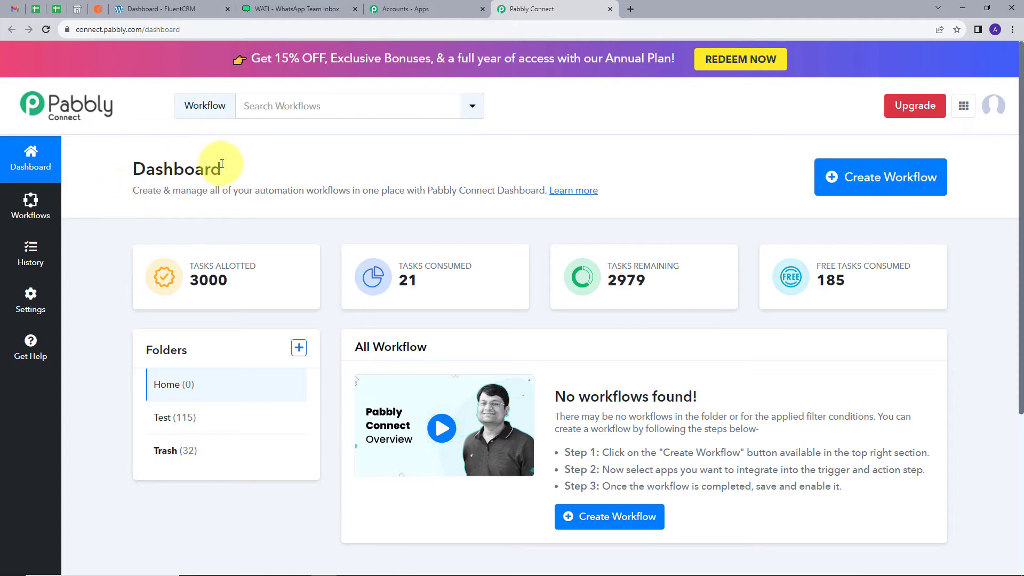
# Start a new workflow from the Pabbly Connect dashboard
pyautogui.scroll(-1, 429, 270)
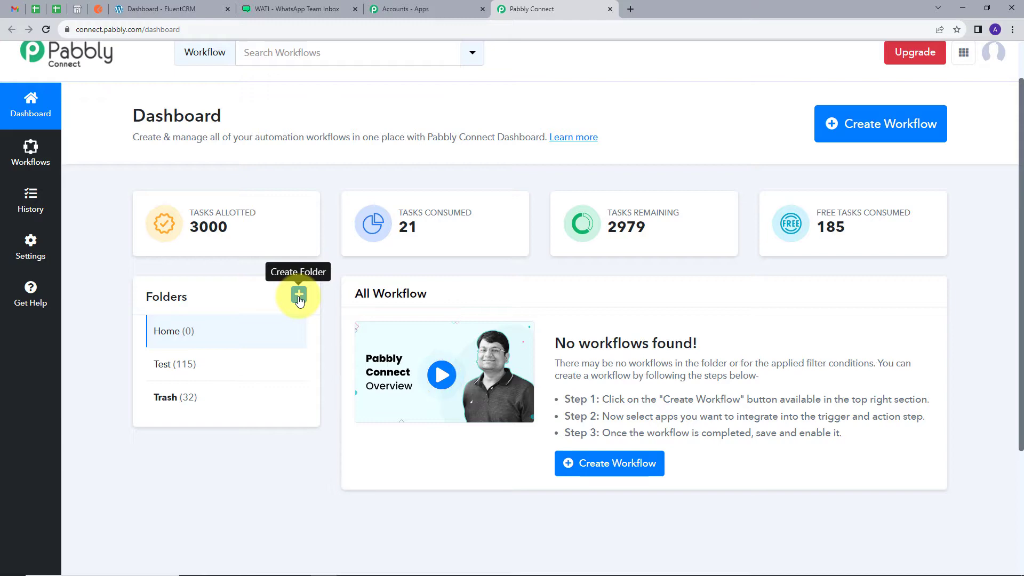
pyautogui.click(879, 133)
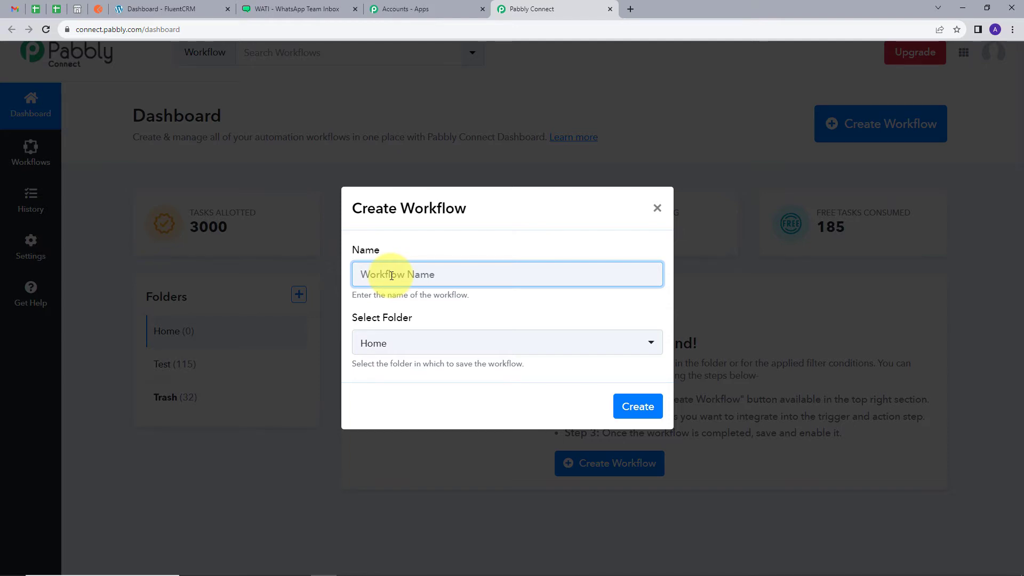
# Create the workflow 'Send WhatsApp message for FluentCRM Contact' in the Home folder
pyautogui.write('Send WhatsApp message for FluentCRM Contact')
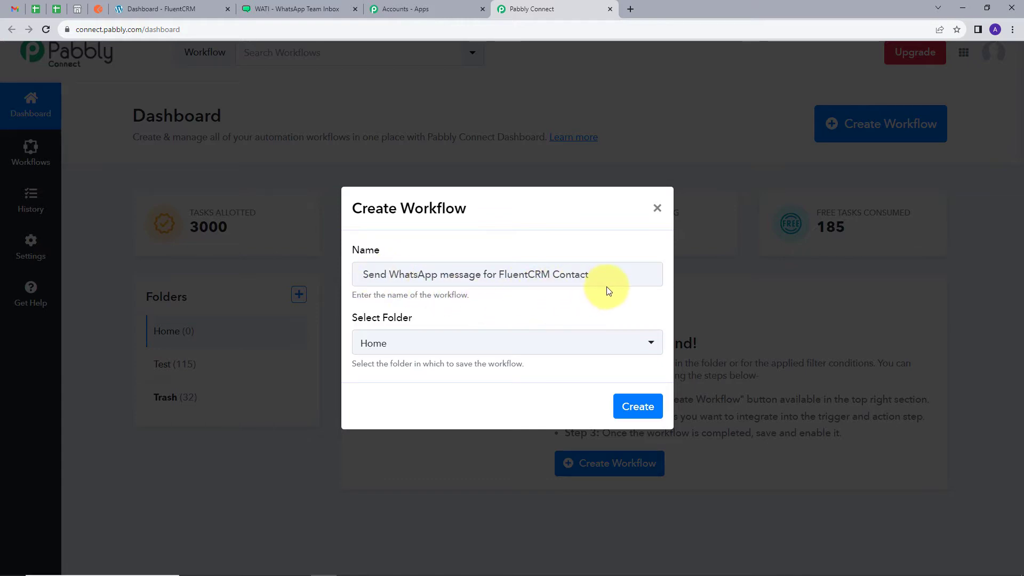
pyautogui.click(457, 338)
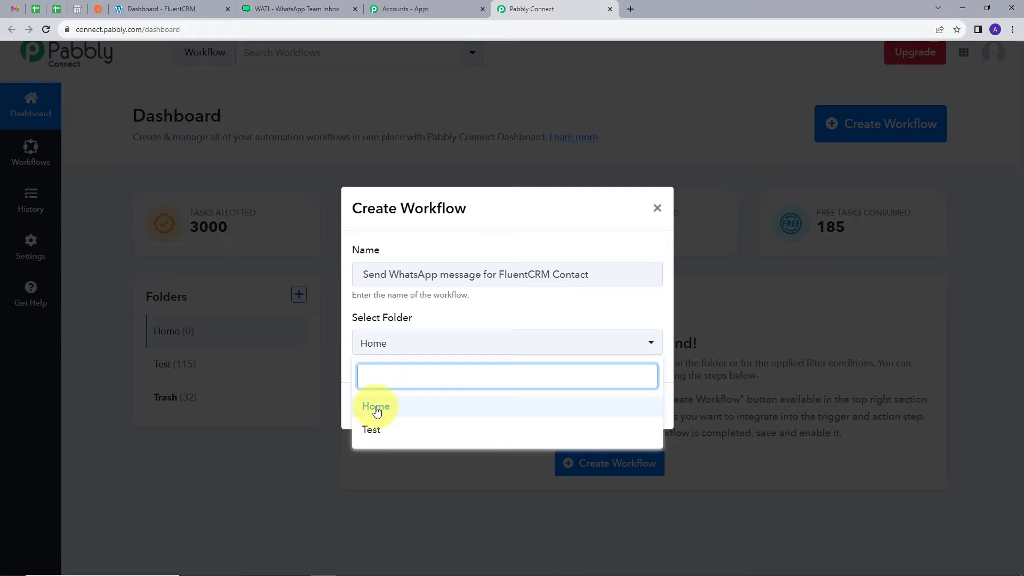
pyautogui.click(376, 408)
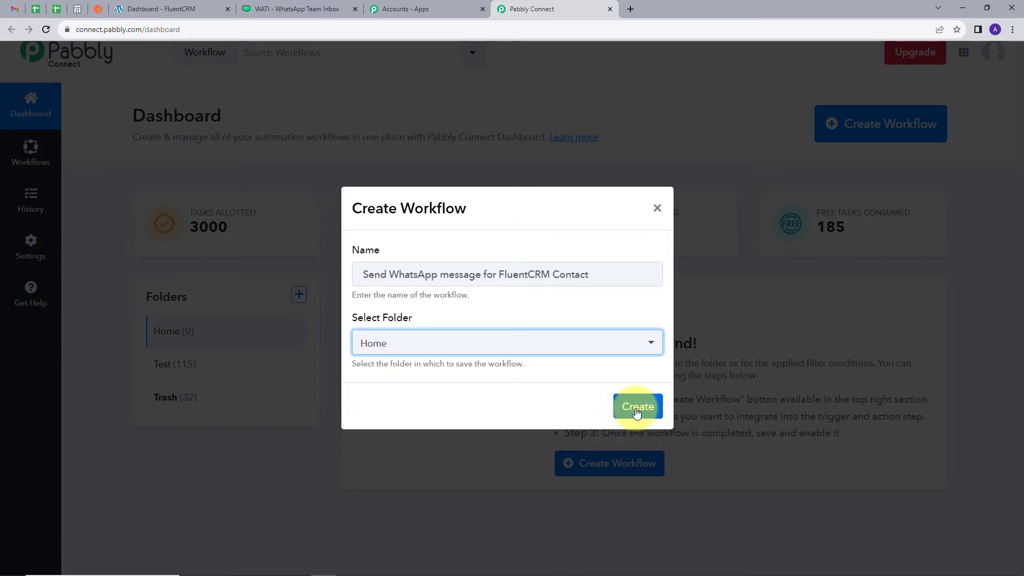
pyautogui.click(636, 409)
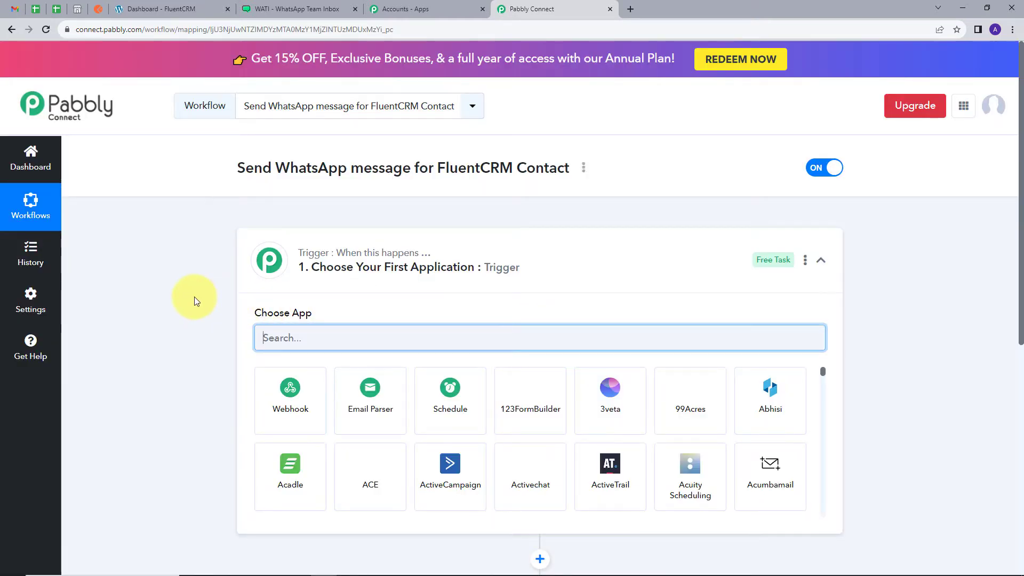
# Search 'Fluen', pick FluentCRM as the trigger app, and list its trigger events
pyautogui.scroll(-1, 194, 299)
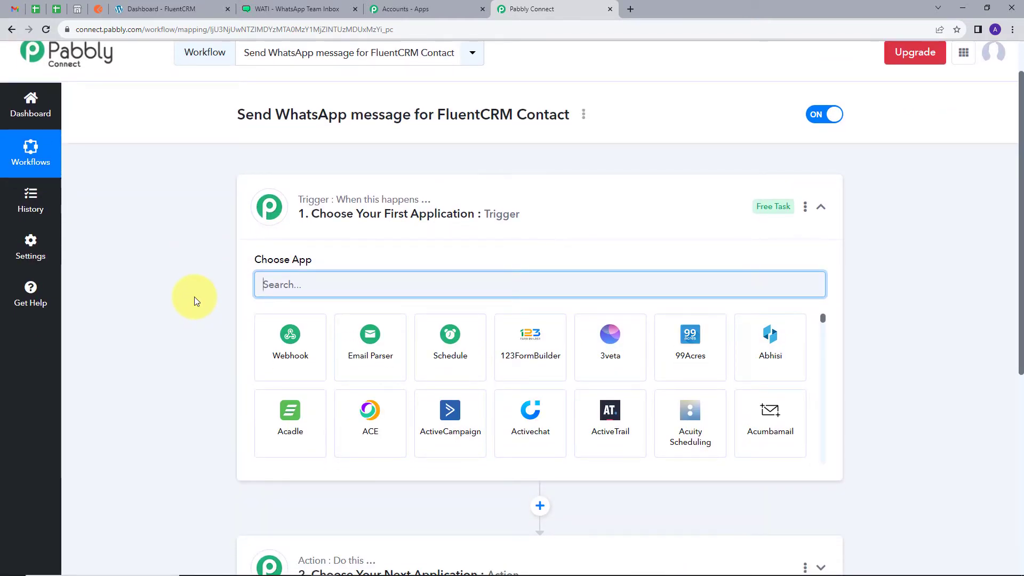
pyautogui.scroll(-2, 194, 300)
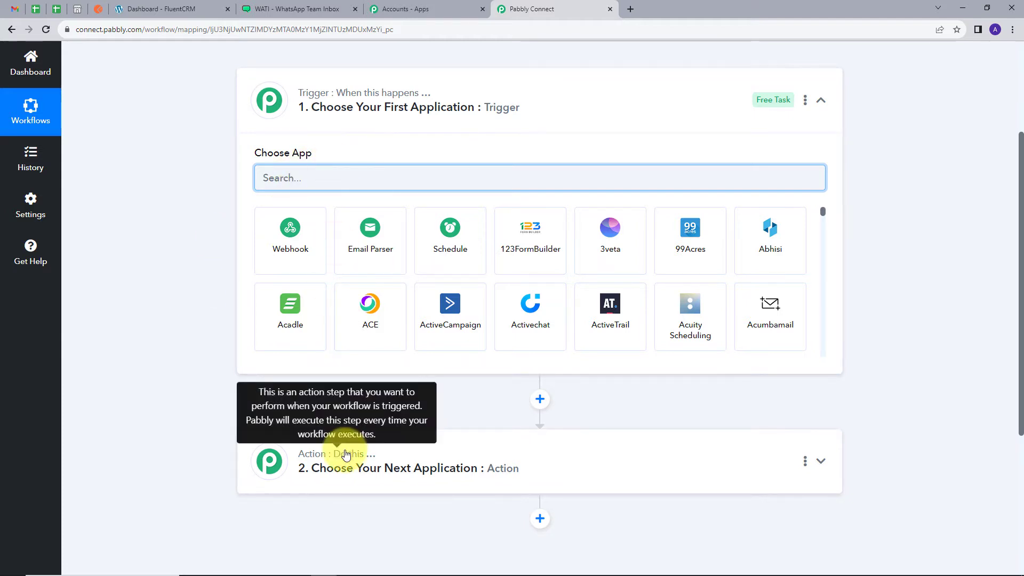
pyautogui.moveTo(372, 457)
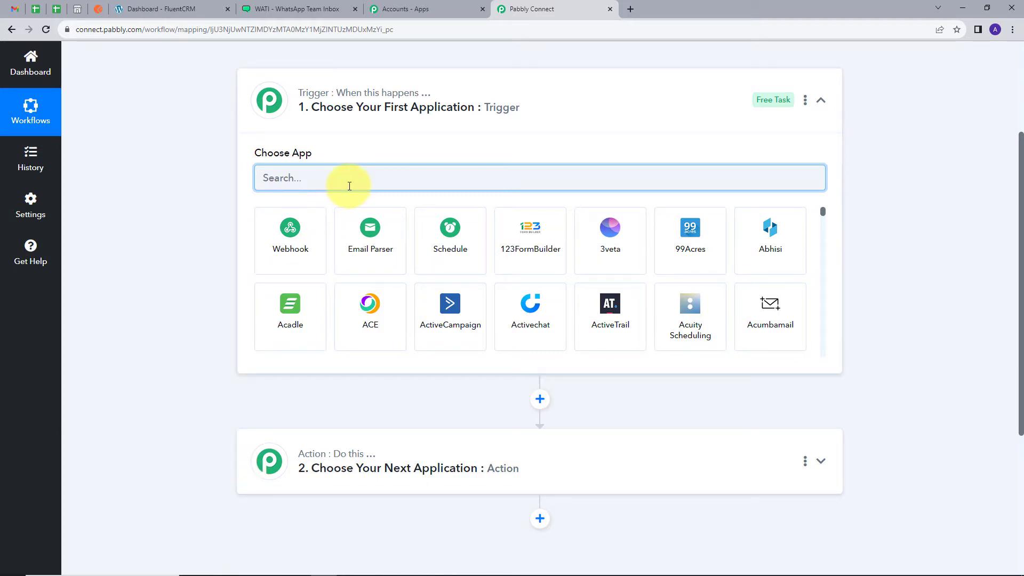
pyautogui.write('luen')
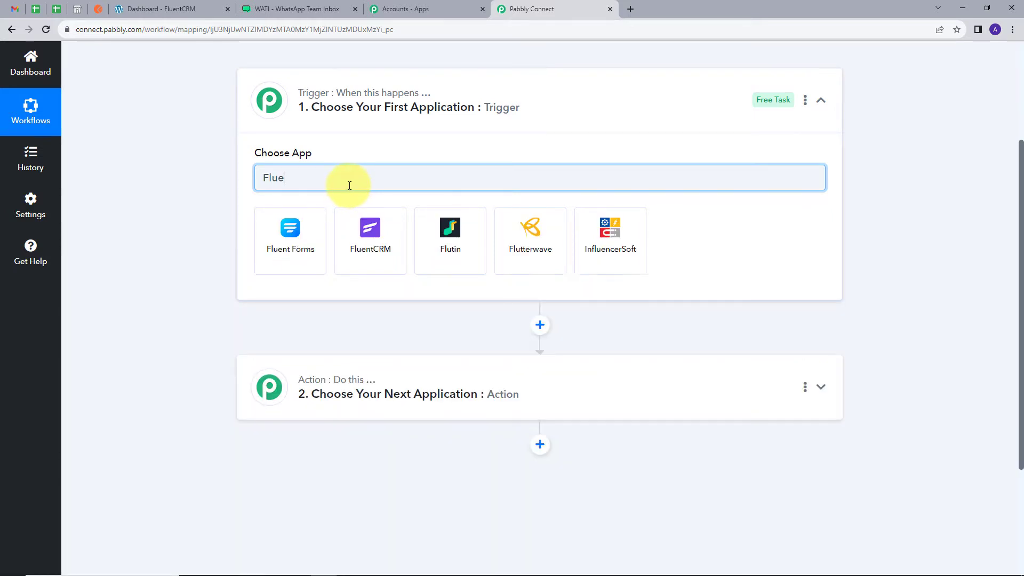
pyautogui.click(394, 249)
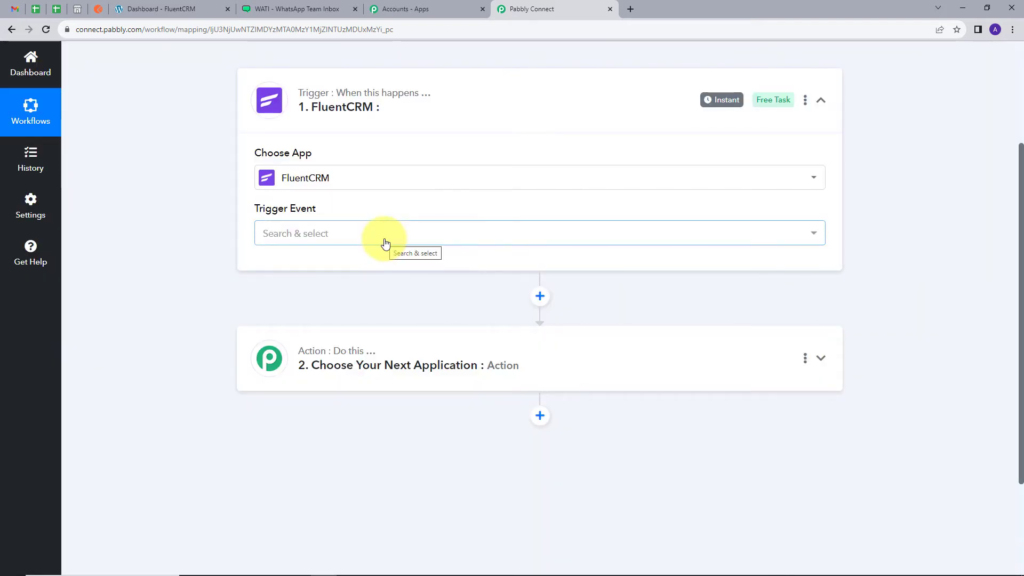
pyautogui.click(461, 230)
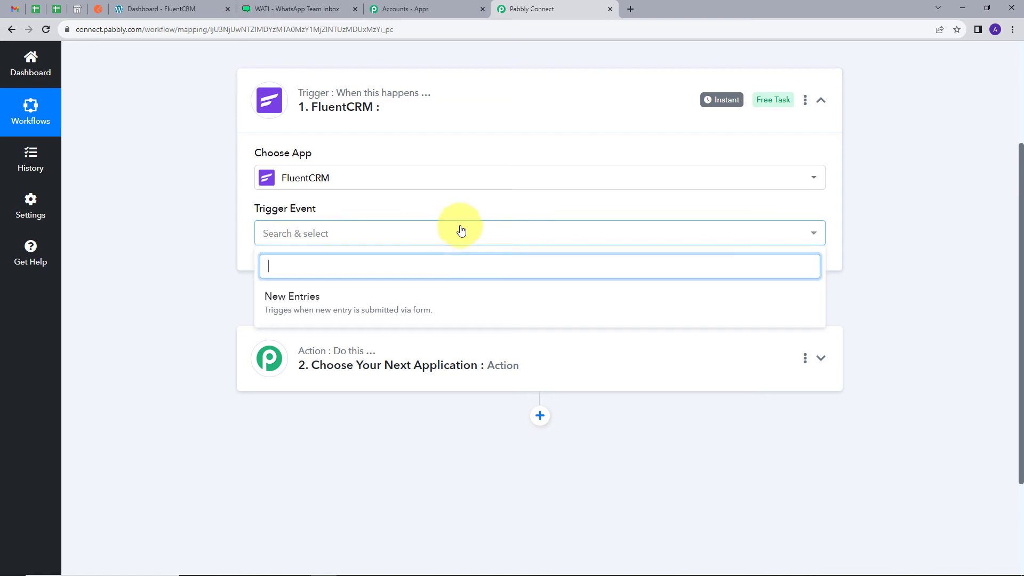
# Set New Entries as the trigger event, copy its webhook URL, and return to FluentCRM
pyautogui.click(320, 307)
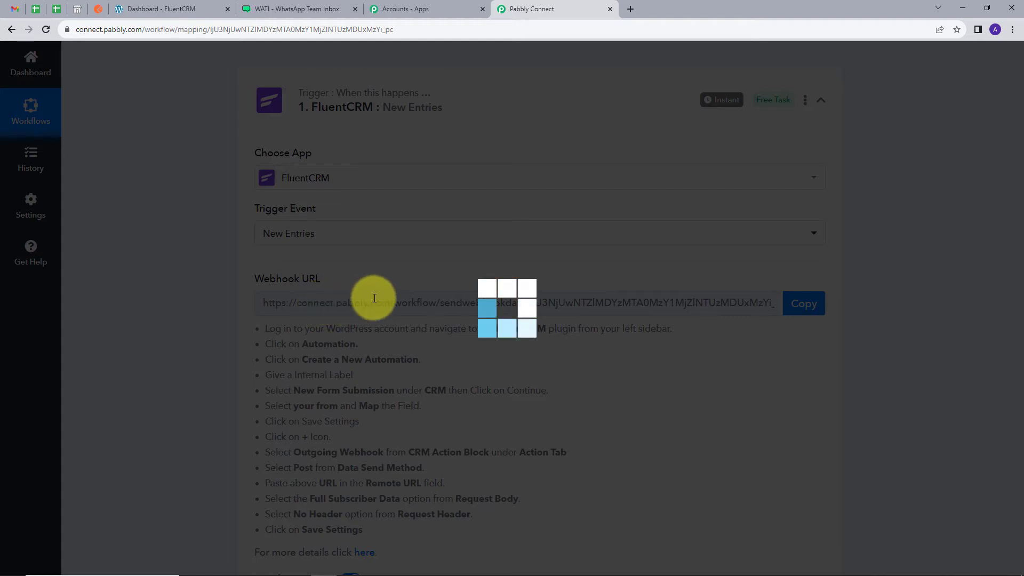
pyautogui.scroll(-1, 388, 260)
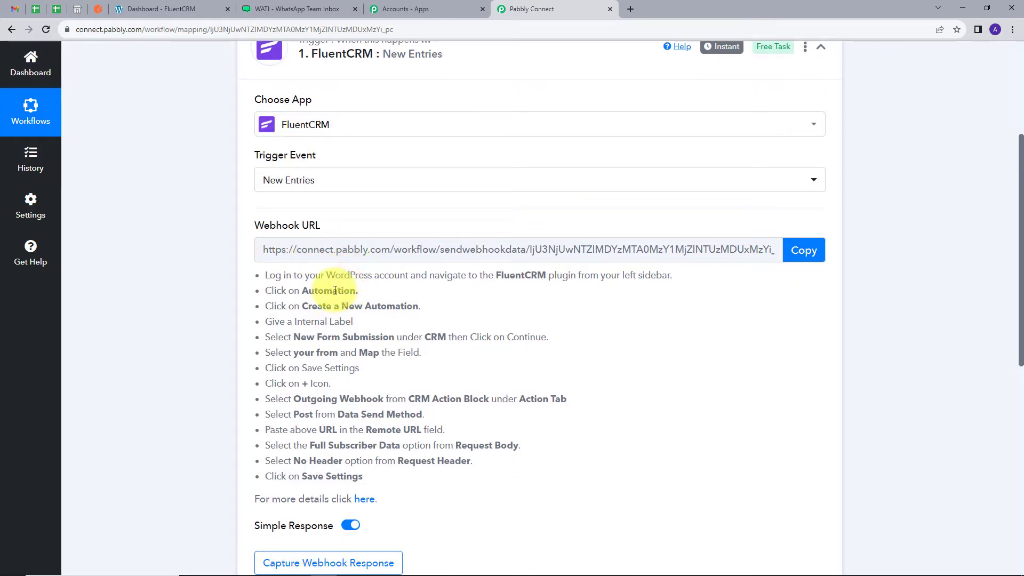
pyautogui.moveTo(252, 226); pyautogui.dragTo(352, 234)
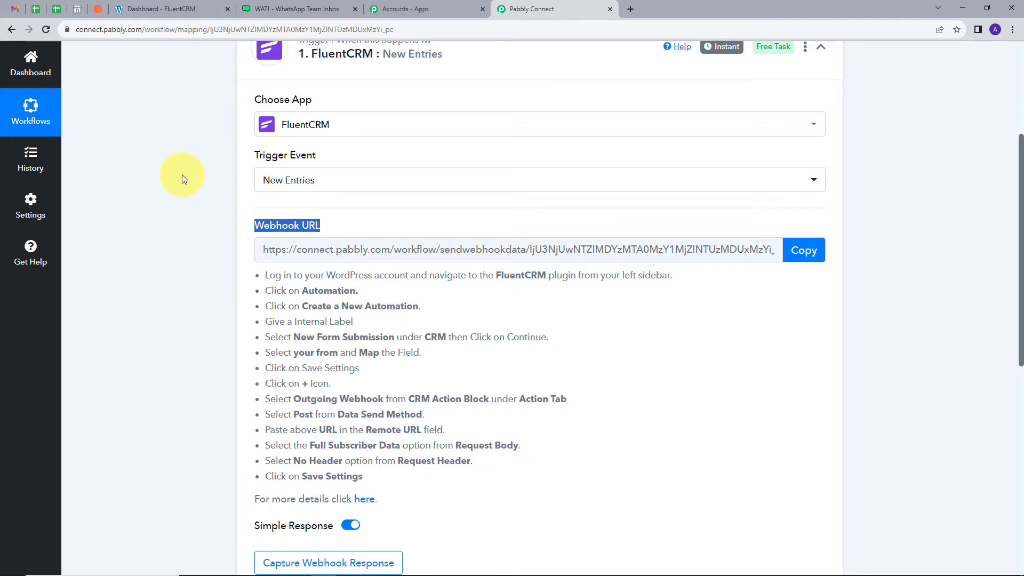
pyautogui.moveTo(253, 283); pyautogui.dragTo(569, 482)
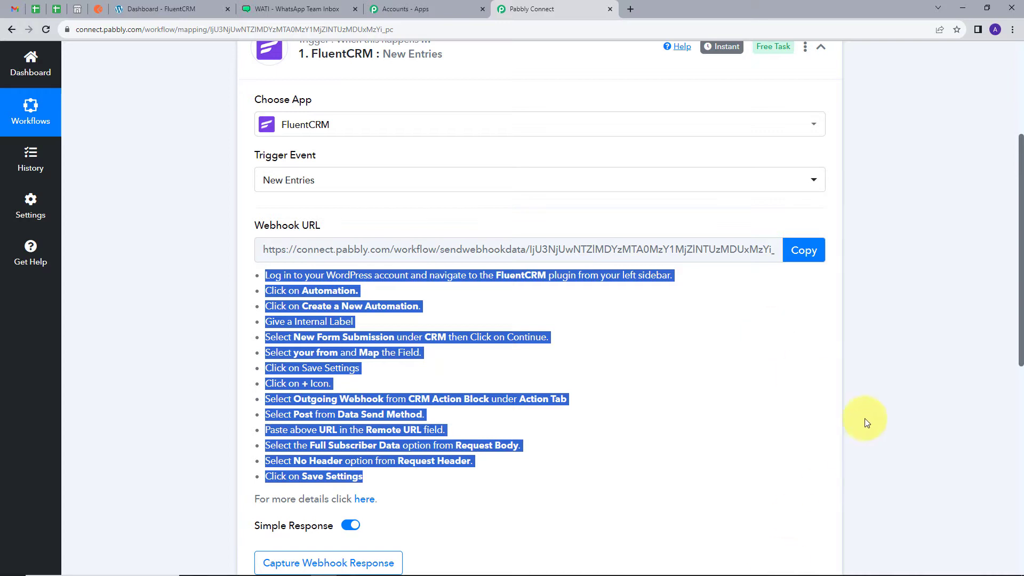
pyautogui.click(799, 251)
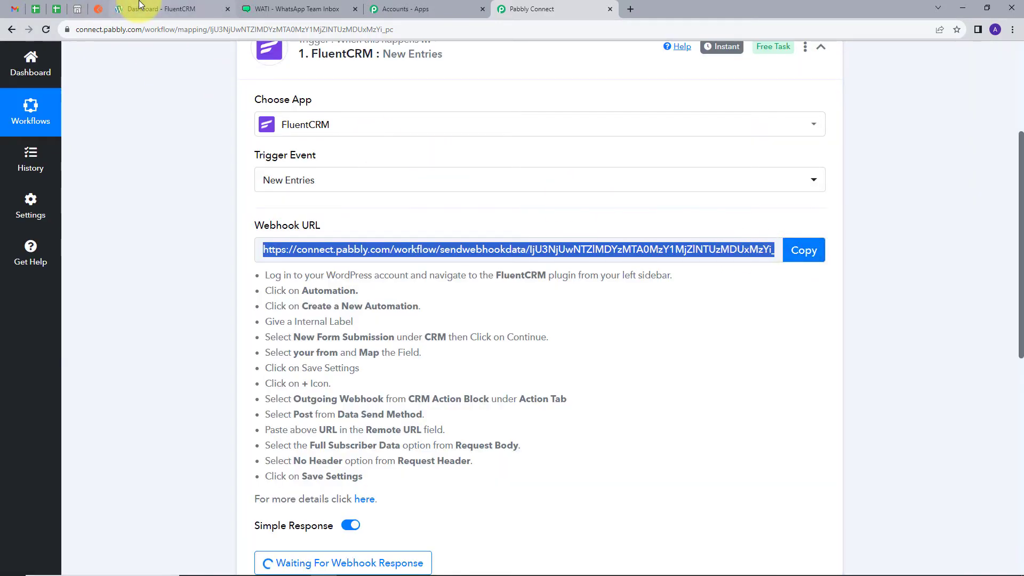
pyautogui.click(140, 6)
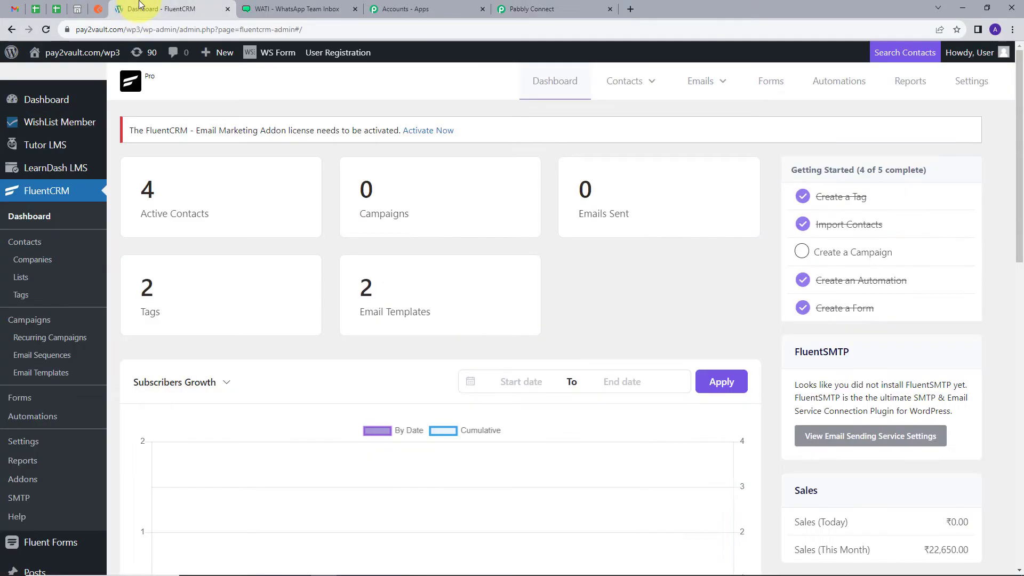
# Go to FluentCRM Automations and begin a new automation funnel
pyautogui.click(834, 83)
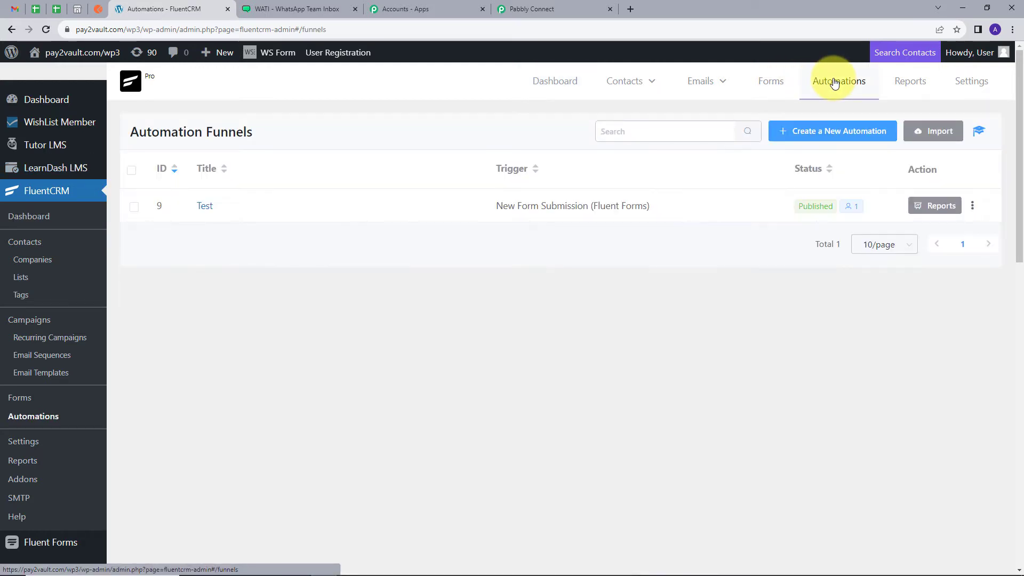
pyautogui.click(822, 138)
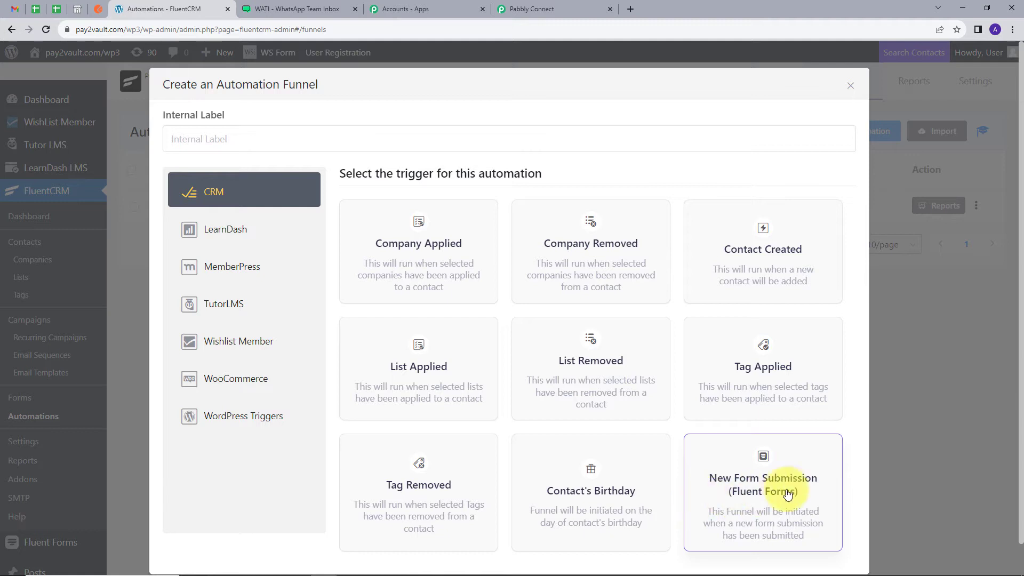
# Create the 'Demo' automation, triggered by New Form Submission (Fluent Forms)
pyautogui.click(753, 497)
pyautogui.click(230, 135)
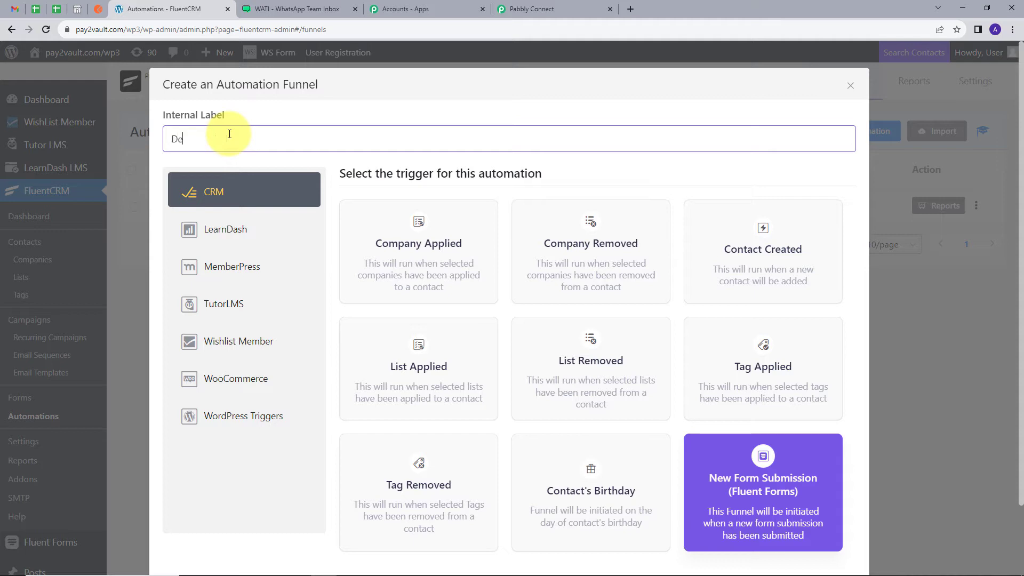
pyautogui.scroll(-2, 480, 266)
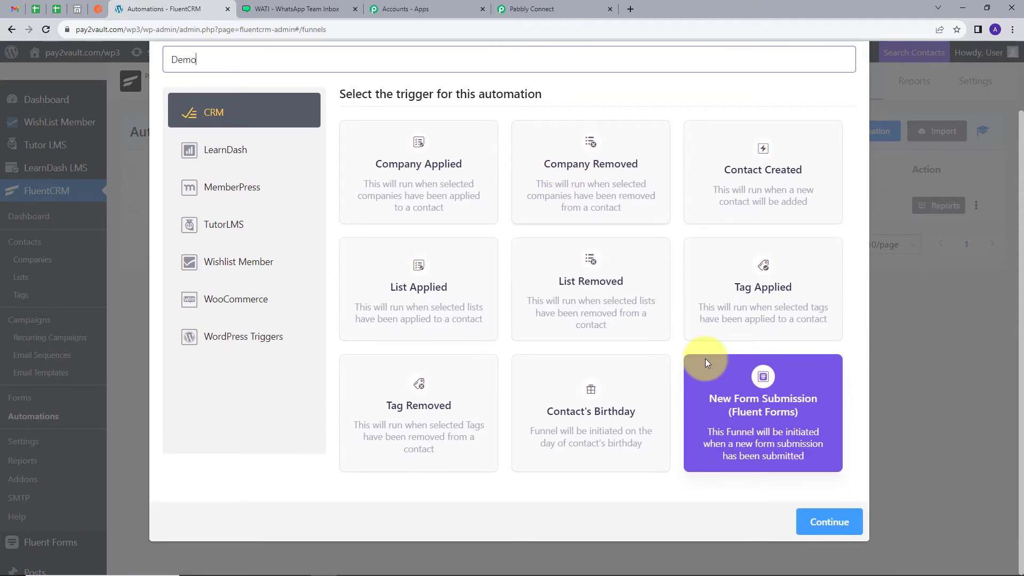
pyautogui.click(831, 522)
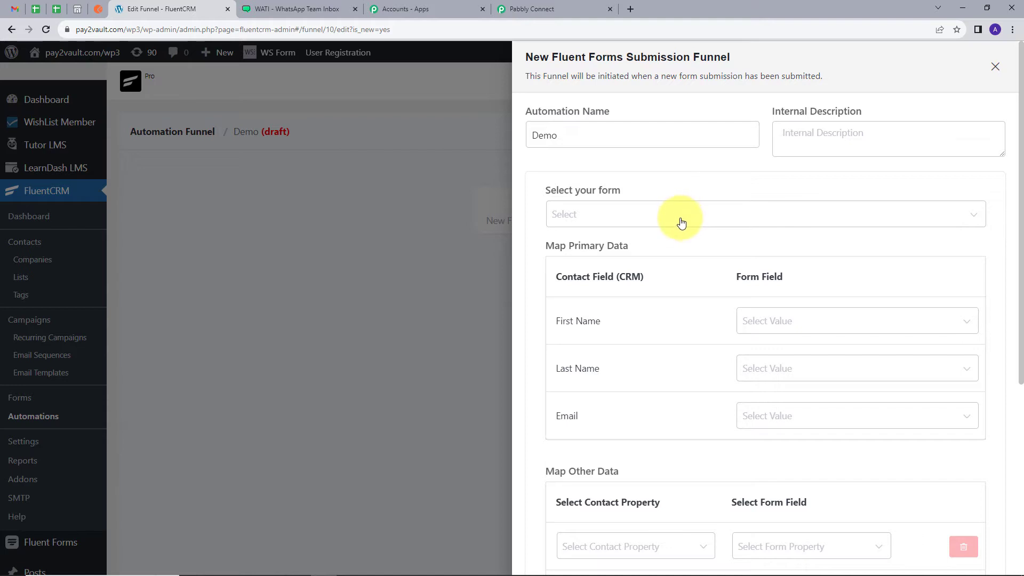
# Select the FluentCrmContact form and map First Name, Last Name and Email to its matching fields
pyautogui.click(681, 221)
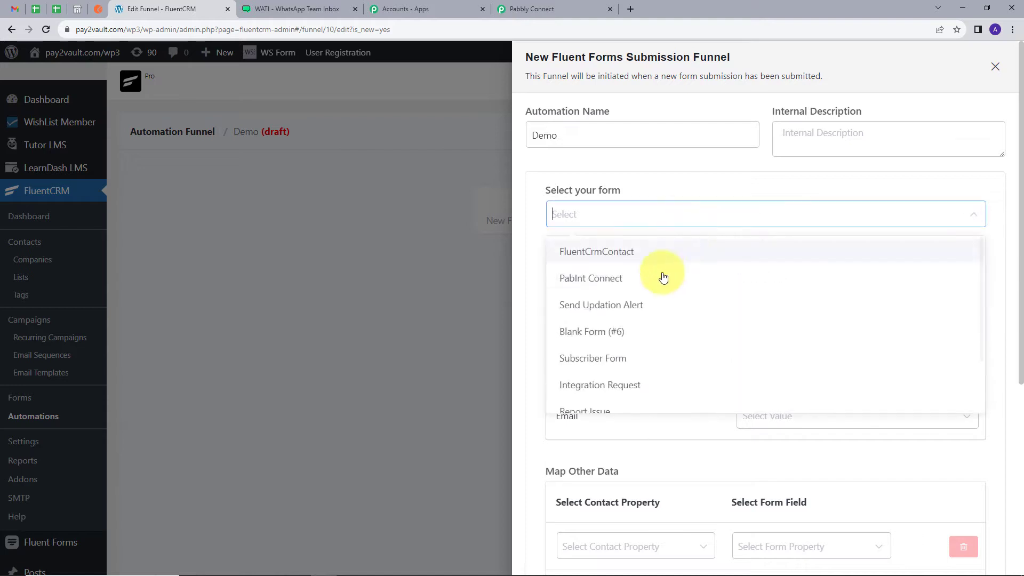
pyautogui.click(600, 258)
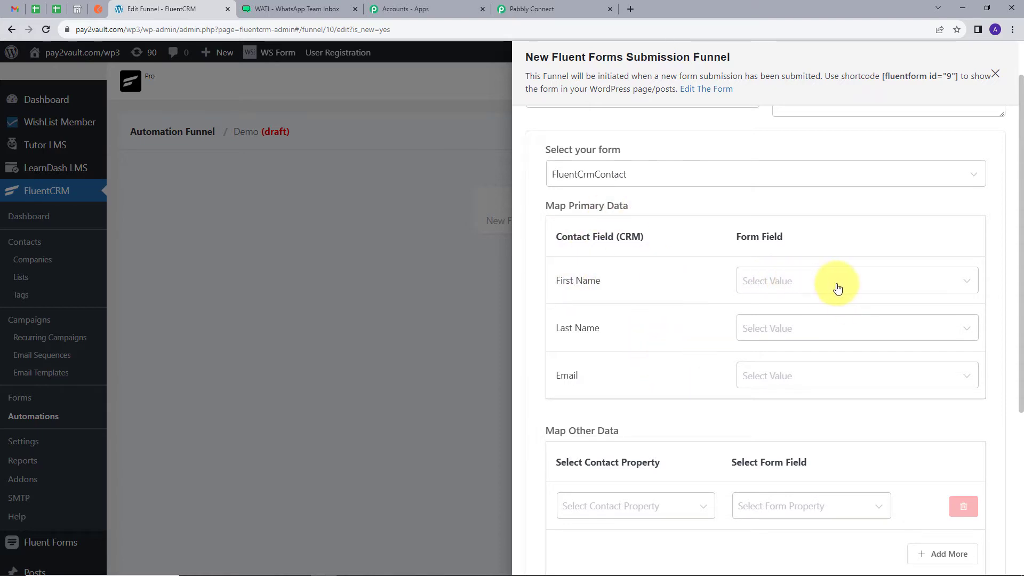
pyautogui.click(837, 290)
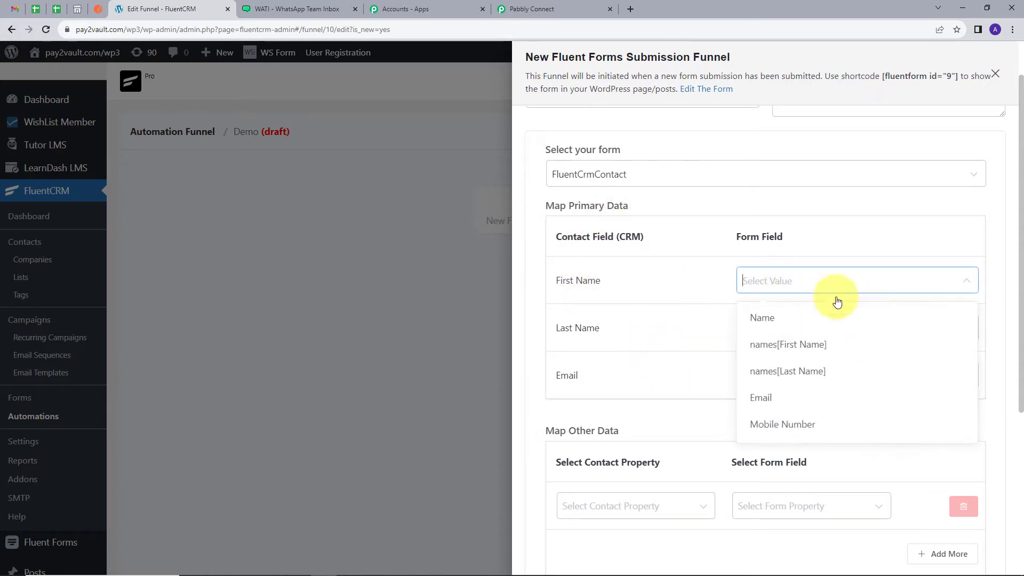
pyautogui.click(781, 349)
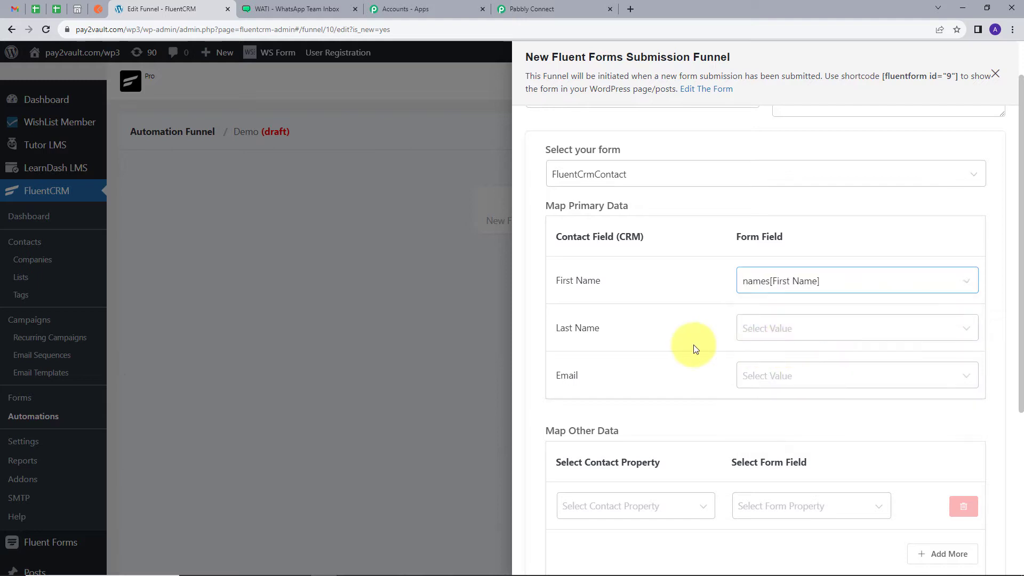
pyautogui.click(815, 335)
pyautogui.click(789, 418)
pyautogui.click(827, 379)
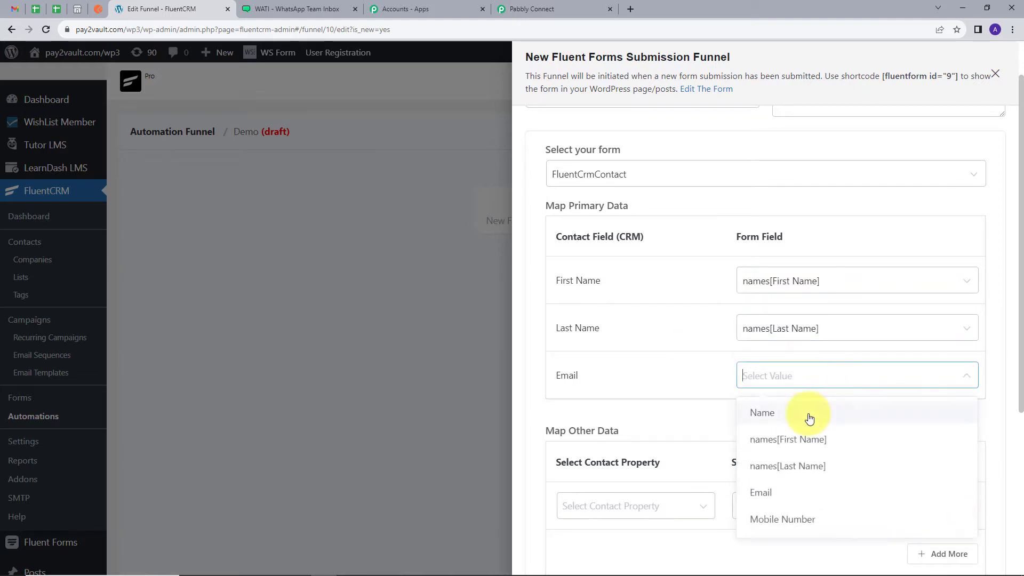
pyautogui.click(778, 494)
# Add Phone/Mobile as a contact property mapped to Mobile Number, then save the trigger settings
pyautogui.scroll(-2, 556, 367)
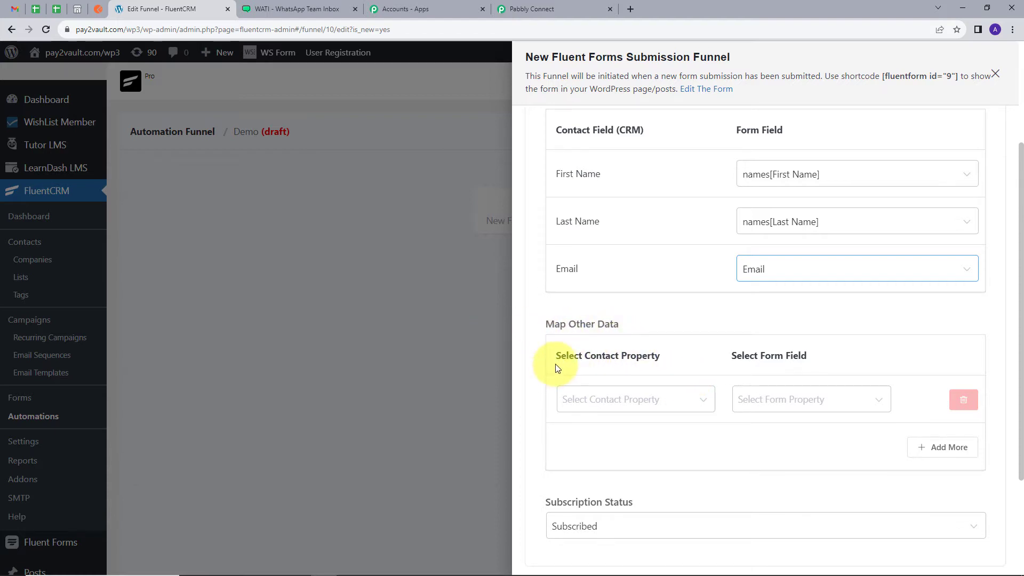
pyautogui.click(700, 403)
pyautogui.scroll(-2, 613, 341)
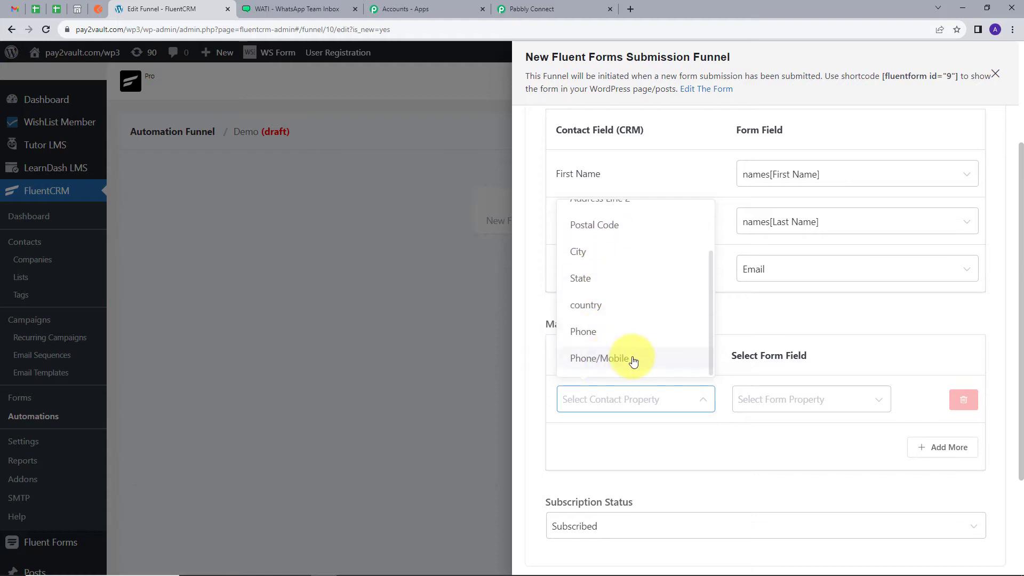
pyautogui.click(607, 358)
pyautogui.click(788, 400)
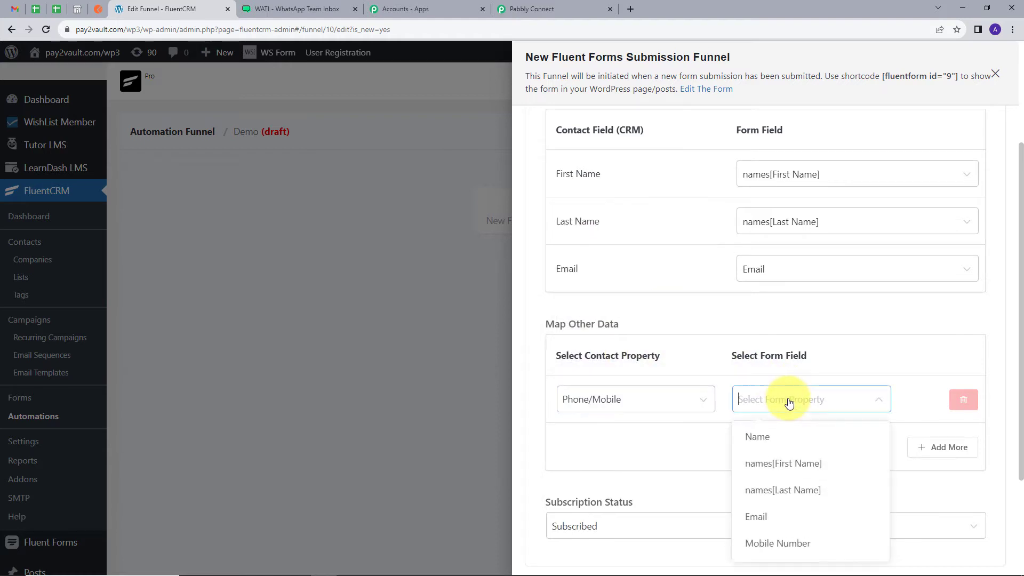
pyautogui.click(773, 544)
pyautogui.scroll(-2, 772, 372)
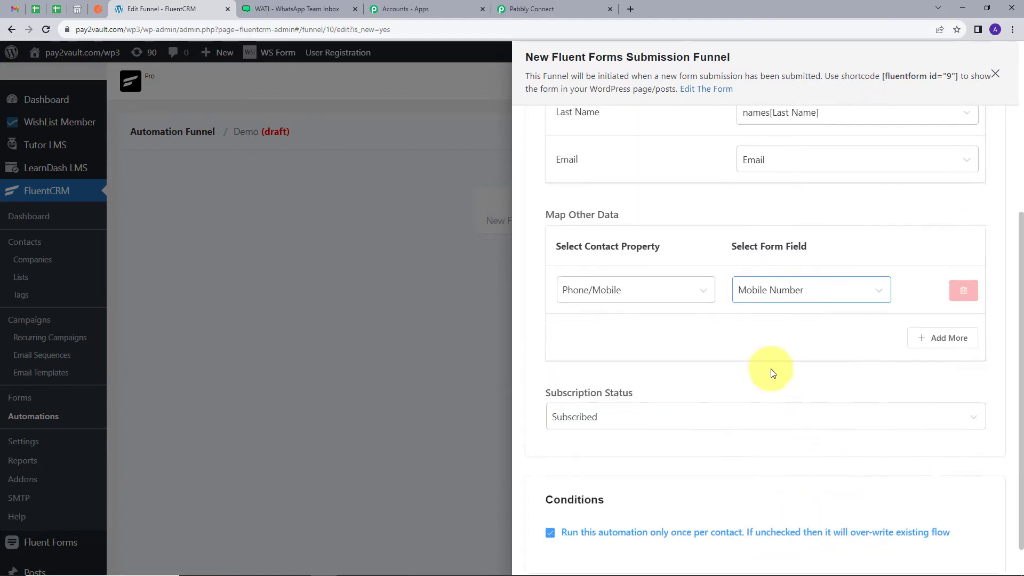
pyautogui.scroll(-1, 770, 369)
pyautogui.click(558, 564)
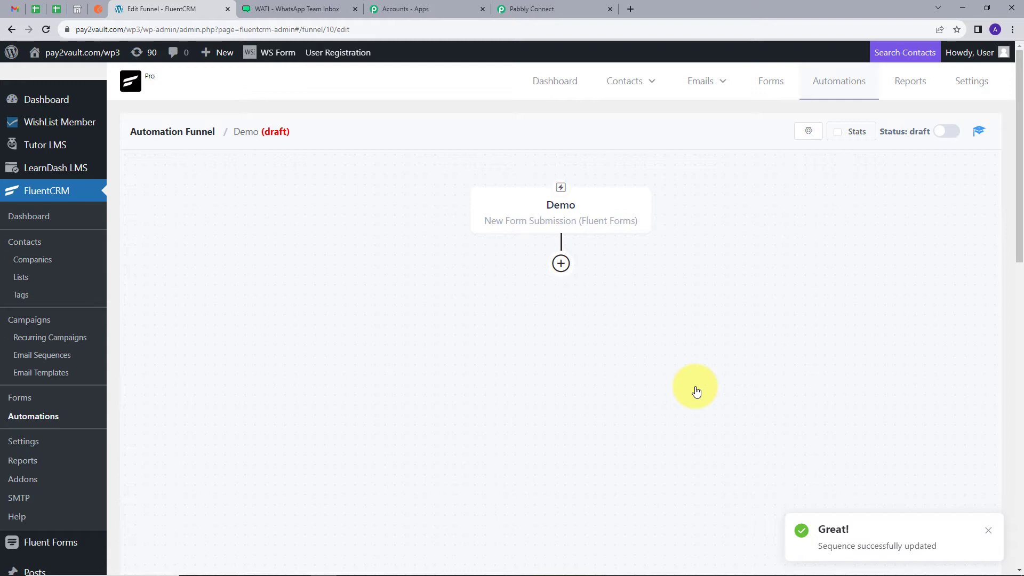
# Add an Outgoing Webhook action below the Demo trigger
pyautogui.click(561, 267)
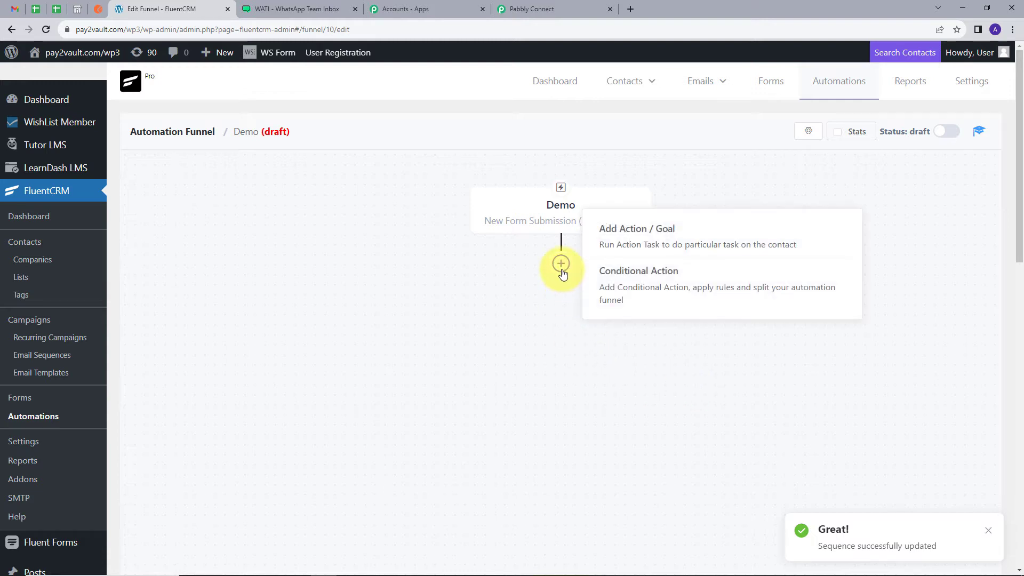
pyautogui.click(637, 229)
pyautogui.scroll(-2, 714, 456)
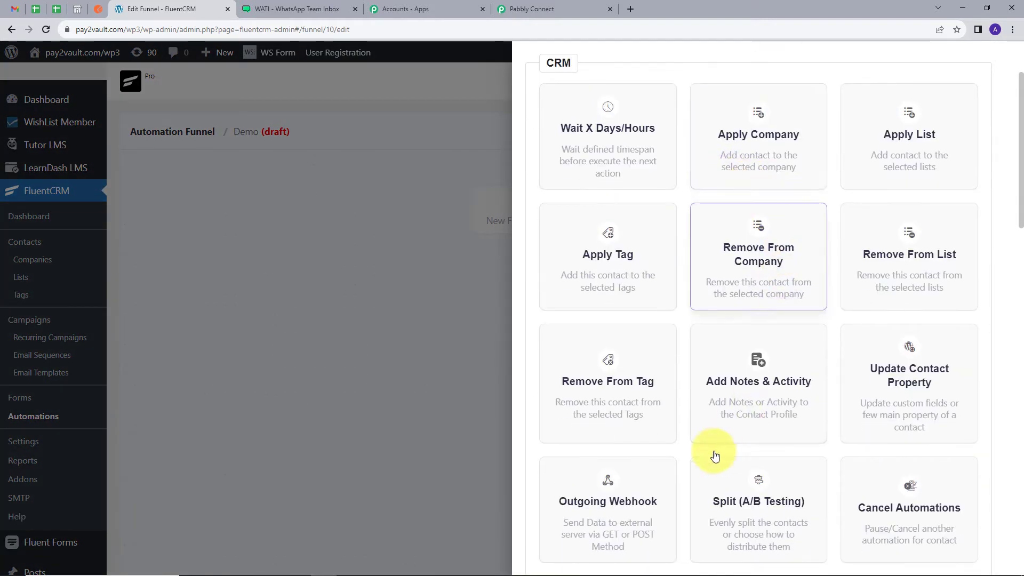
pyautogui.click(590, 506)
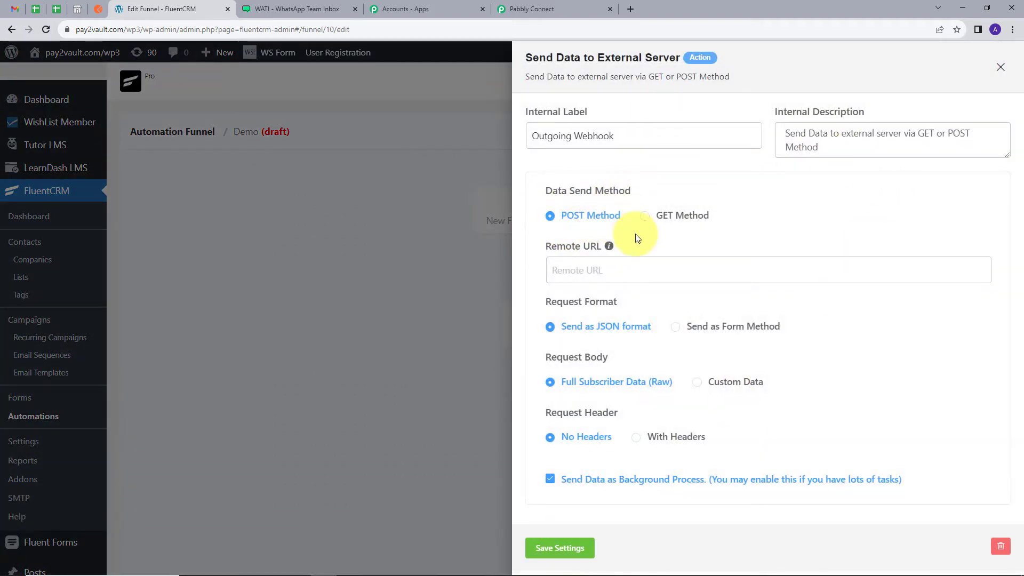
# Paste the Pabbly Connect webhook URL as the Remote URL and save the webhook settings
pyautogui.click(598, 269)
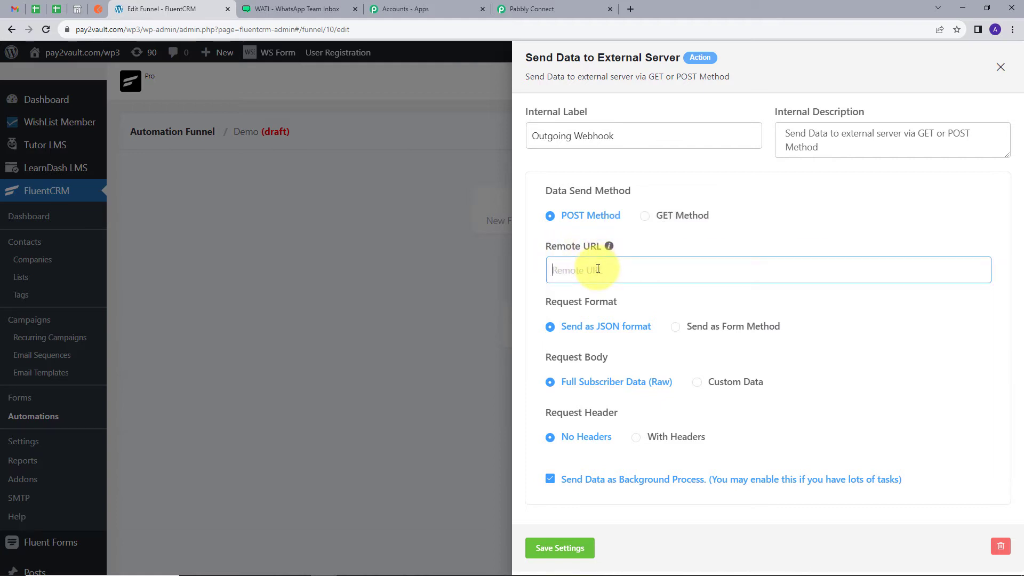
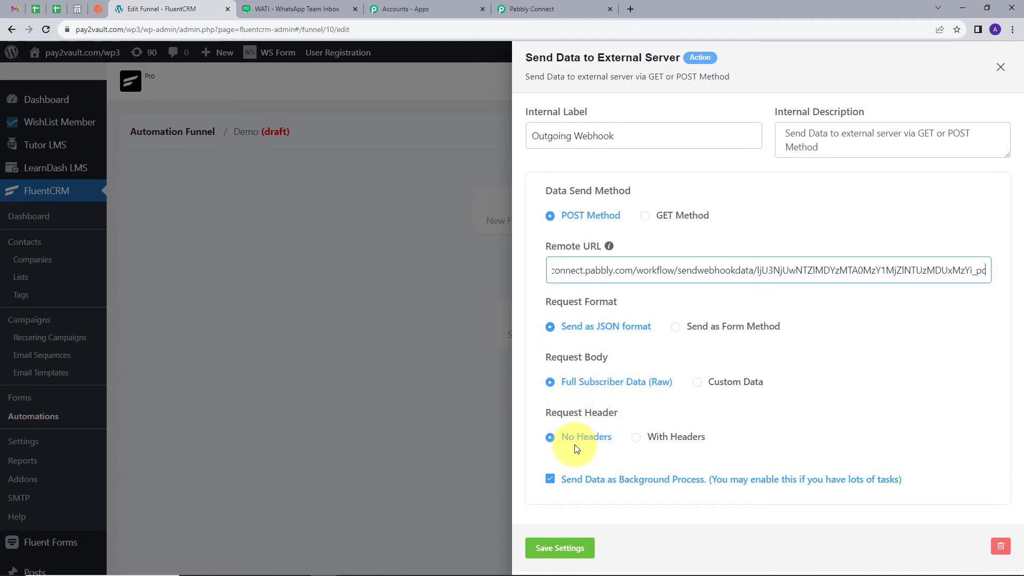
pyautogui.click(558, 550)
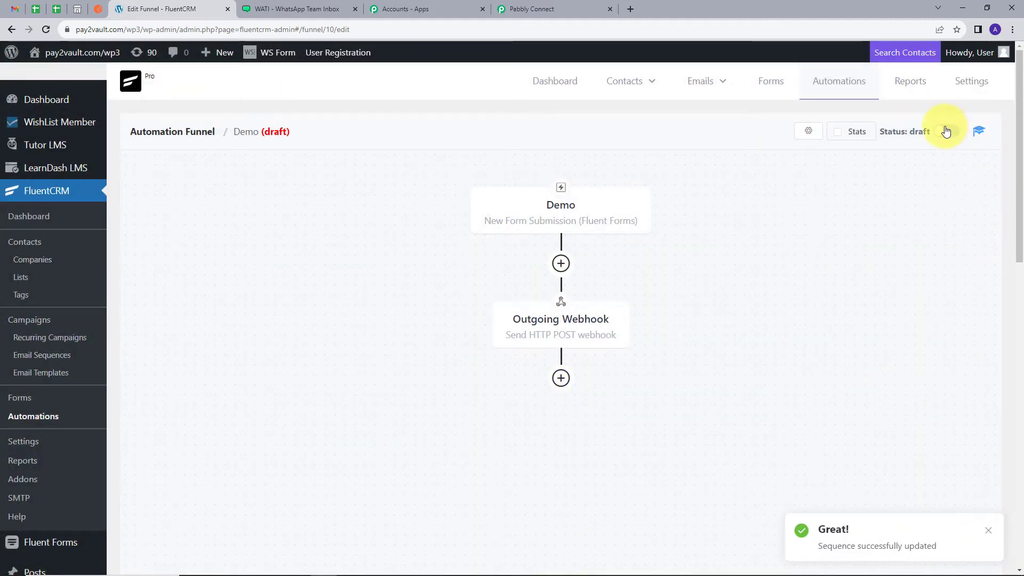
# Publish the Demo automation and return to the Pabbly Connect workflow tab
pyautogui.click(946, 133)
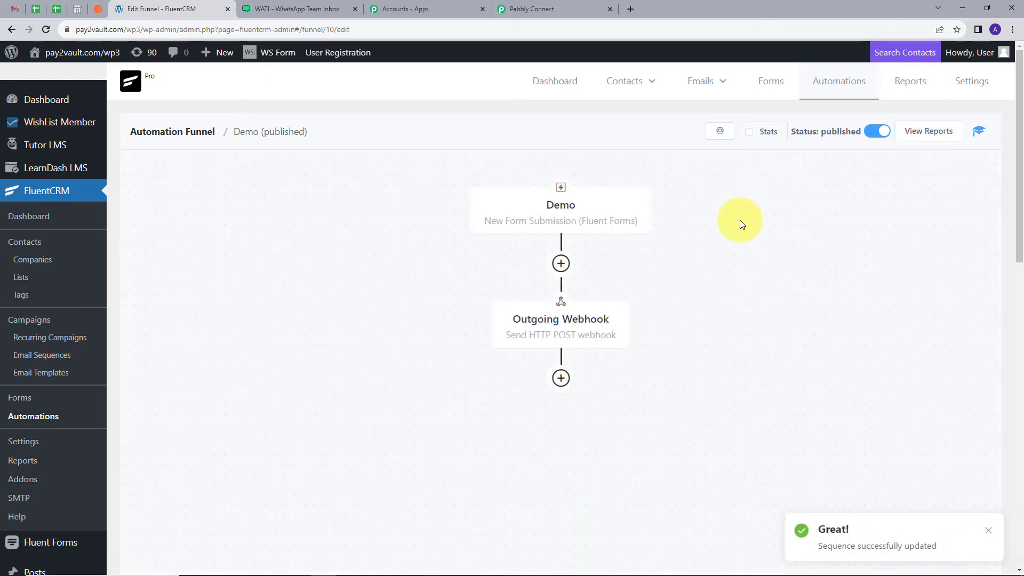
pyautogui.click(538, 8)
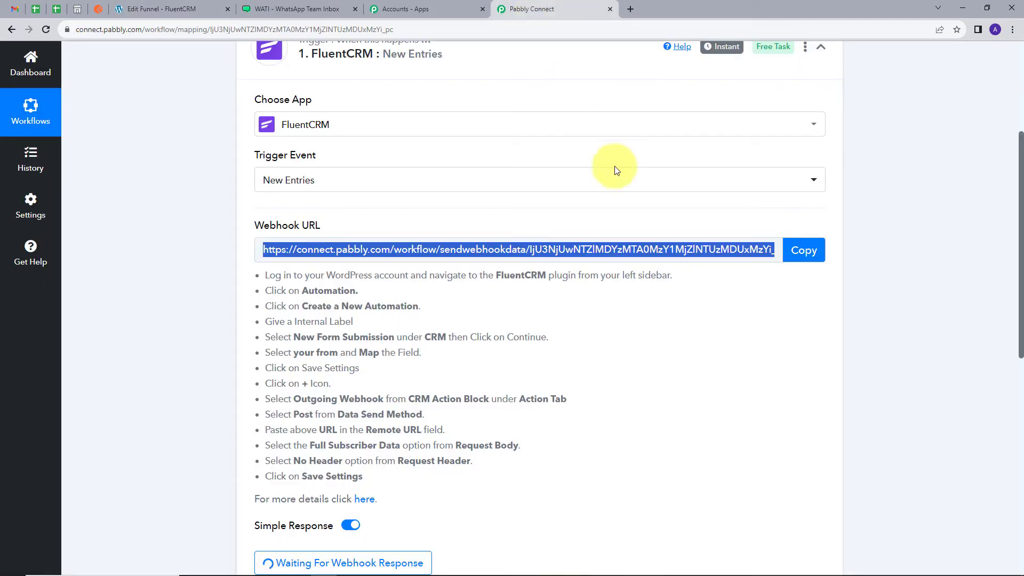
pyautogui.scroll(-4, 255, 373)
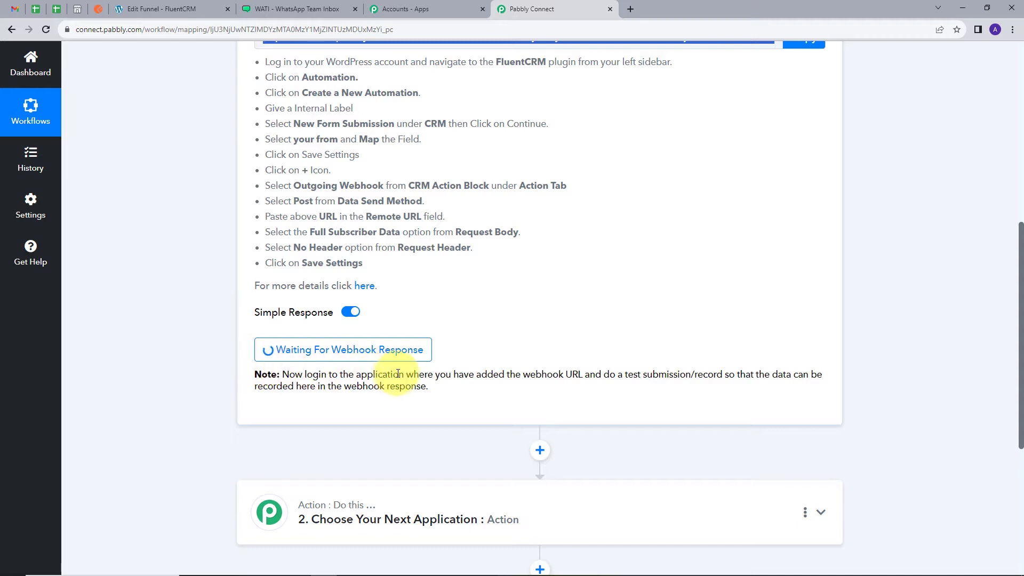
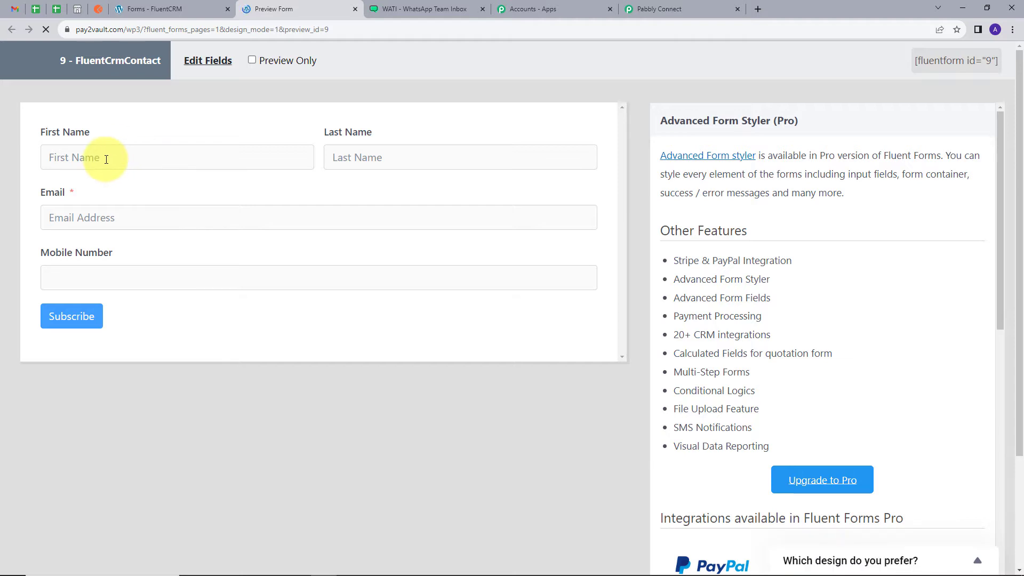
# Submit a test signup for 'New User' with an e-mail and mobile number, then return to FluentCRM Forms
pyautogui.click(117, 159)
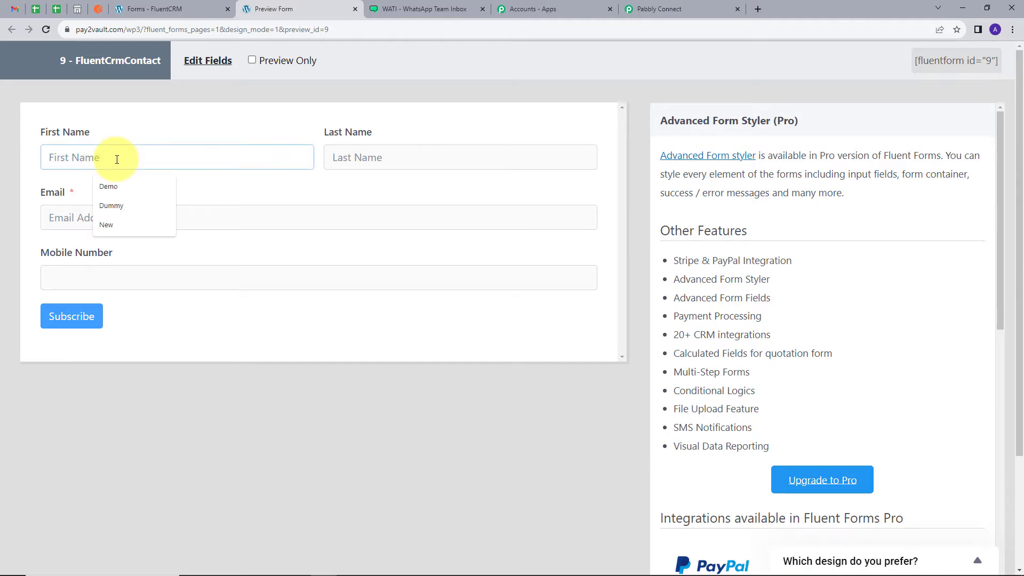
pyautogui.write('New')
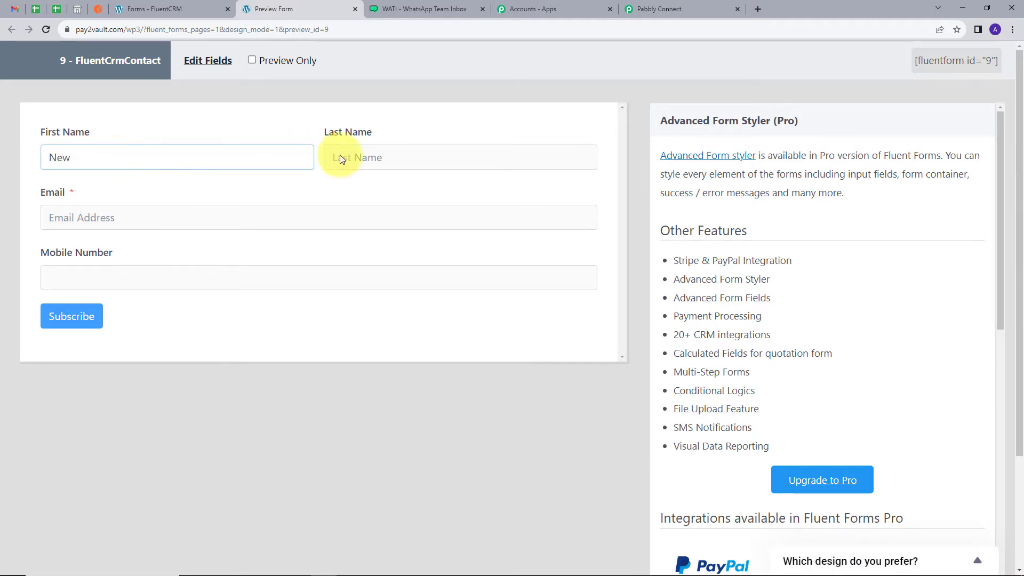
pyautogui.click(404, 154)
pyautogui.write('User')
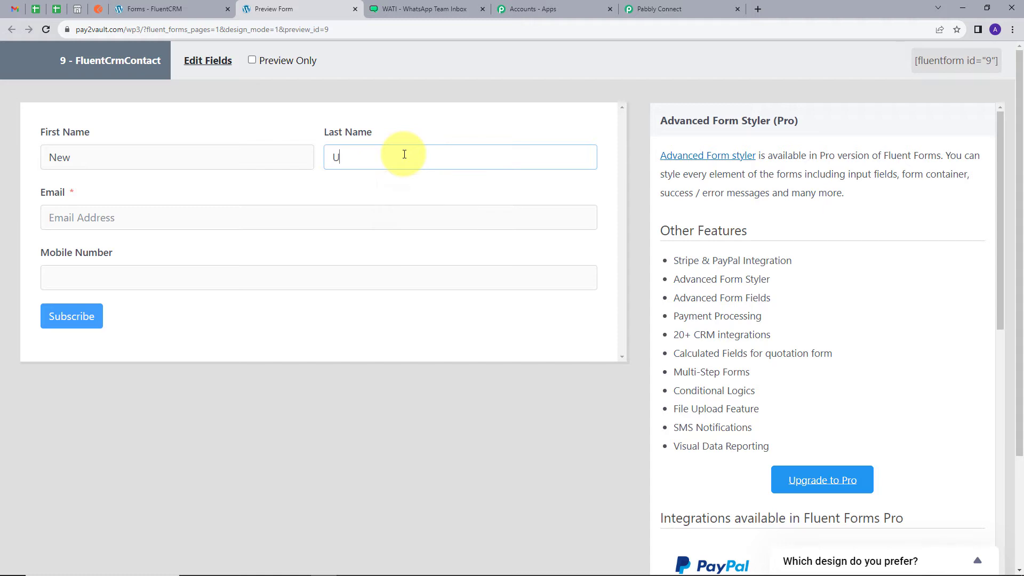
pyautogui.click(157, 220)
pyautogui.hotkey('ctrl', 'v')
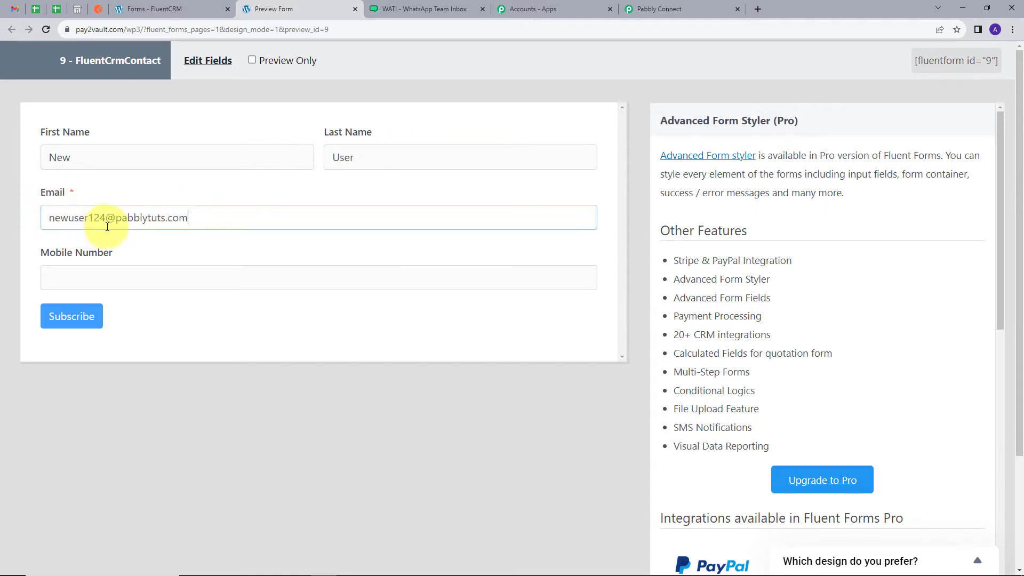
pyautogui.click(69, 277)
pyautogui.press('Down')
pyautogui.press('Return')
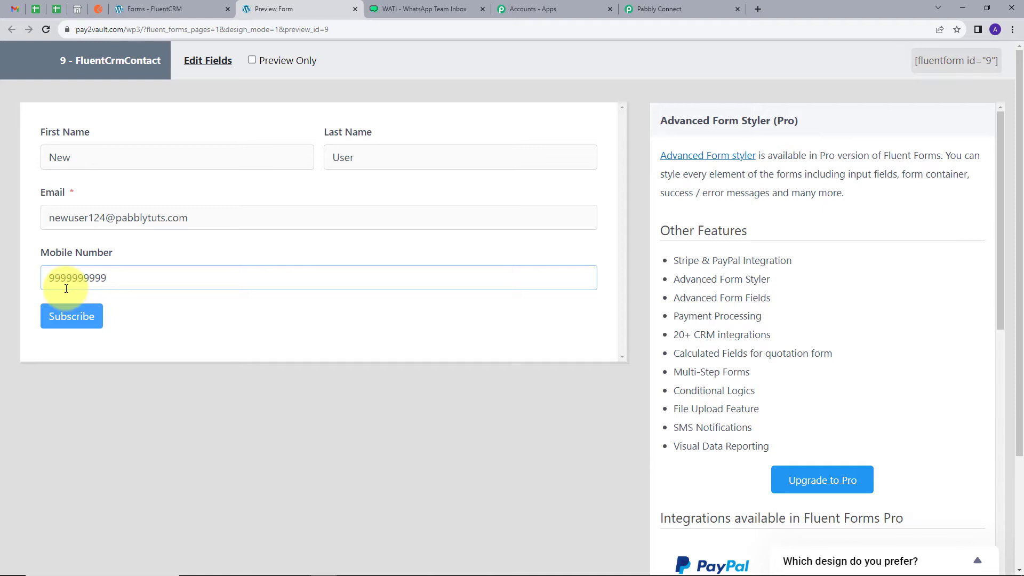
pyautogui.click(76, 320)
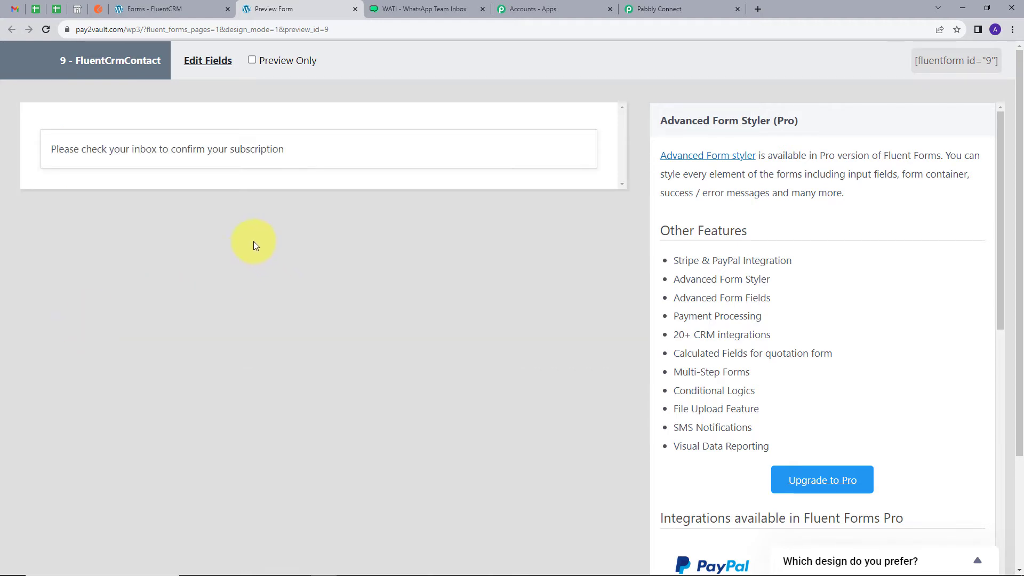
pyautogui.click(168, 7)
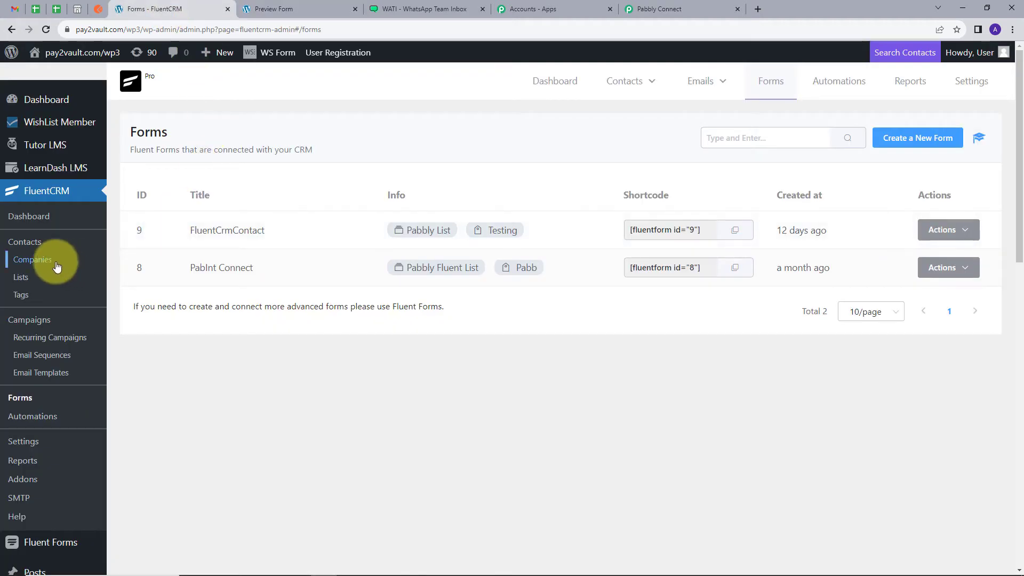
# Open FluentCRM's Contacts list to see the new test contact at the top
pyautogui.click(29, 243)
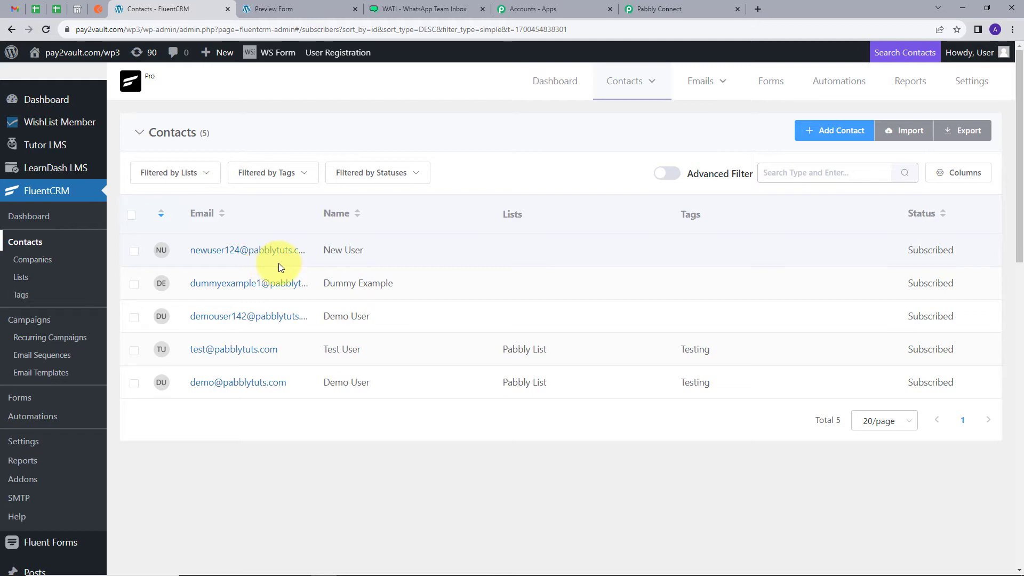
# In Pabbly's webhook response, check the captured last name, first name and full name values
pyautogui.click(709, 9)
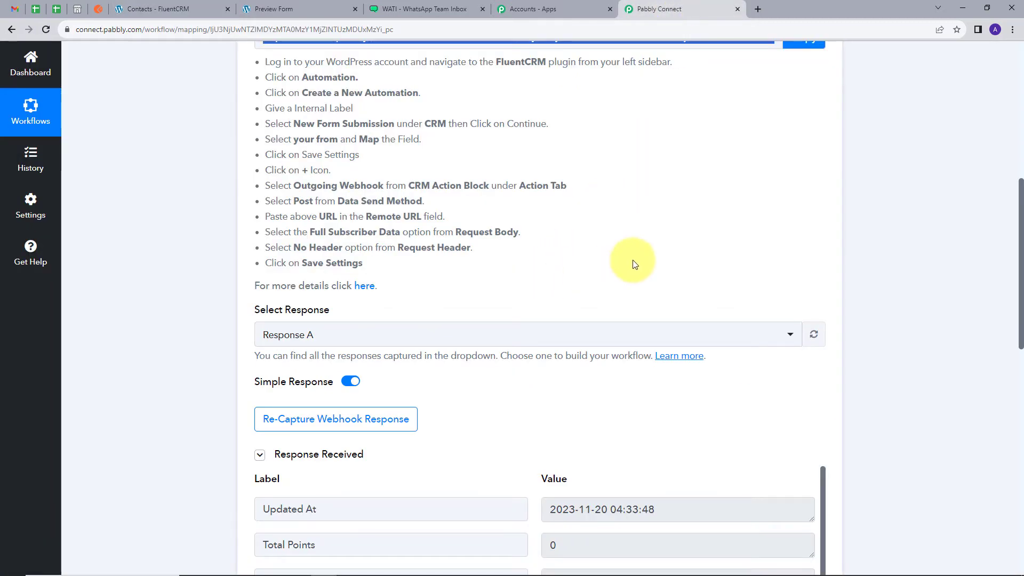
pyautogui.scroll(-4, 634, 264)
pyautogui.scroll(-2, 909, 294)
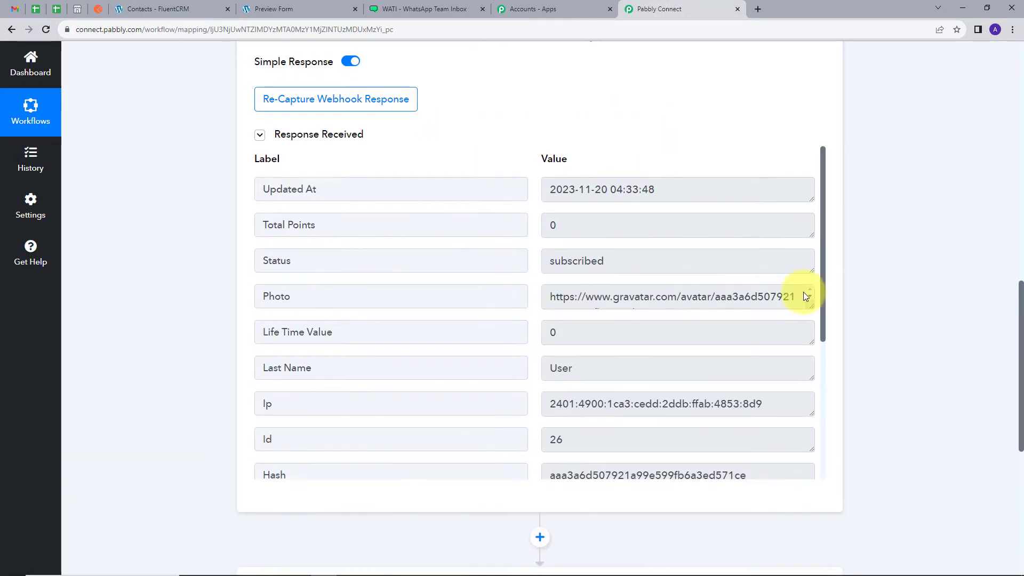
pyautogui.scroll(-2, 586, 296)
pyautogui.doubleClick(593, 315)
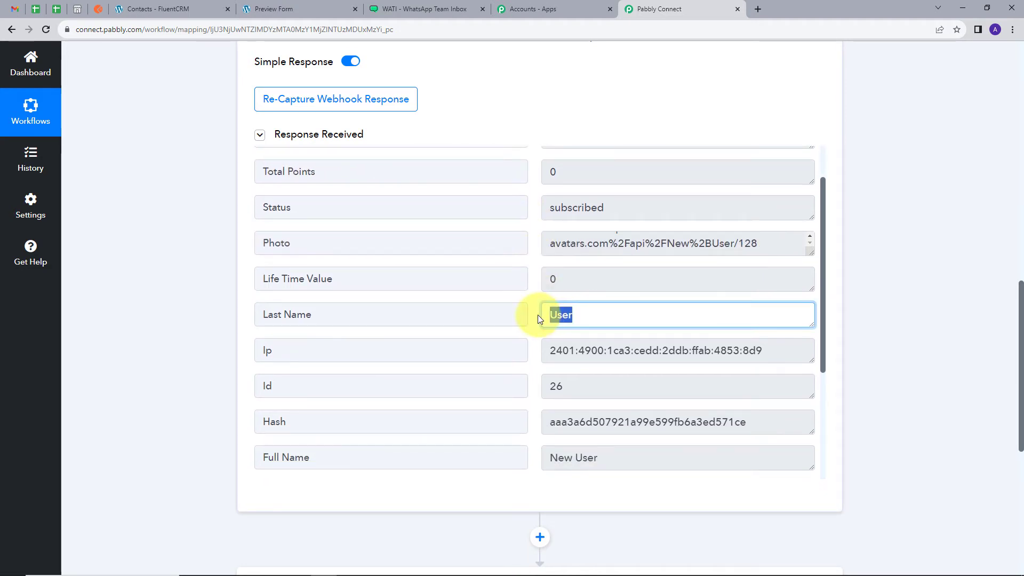
pyautogui.scroll(-2, 612, 319)
pyautogui.doubleClick(601, 387)
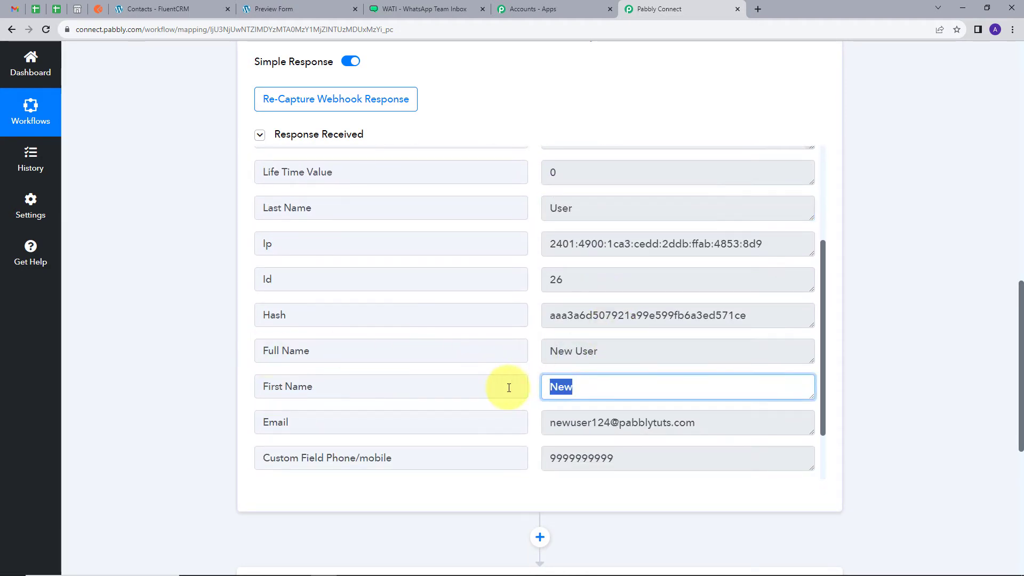
pyautogui.doubleClick(637, 349)
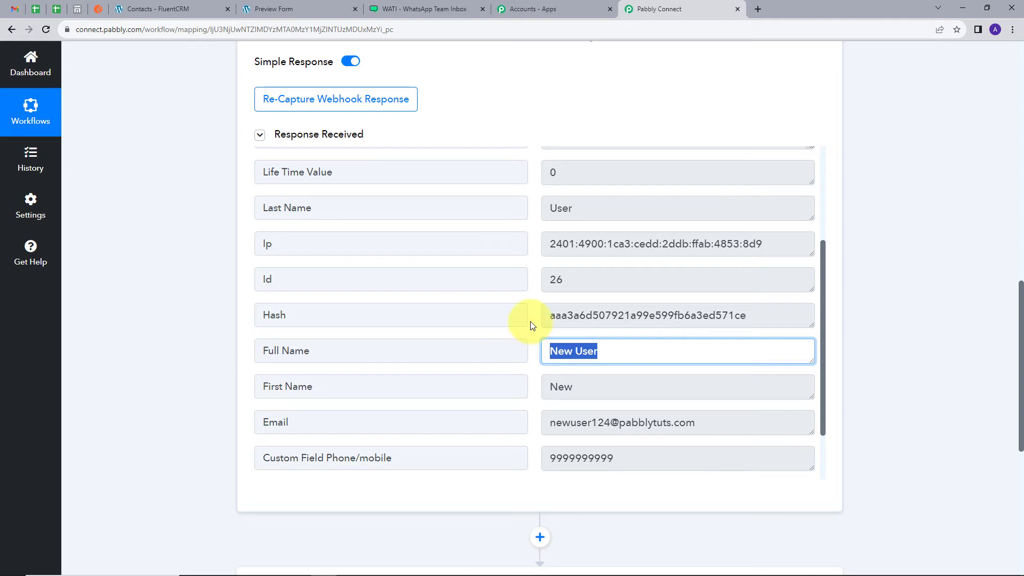
# Check the captured e-mail and phone values further down the response
pyautogui.scroll(-1, 527, 325)
pyautogui.doubleClick(743, 368)
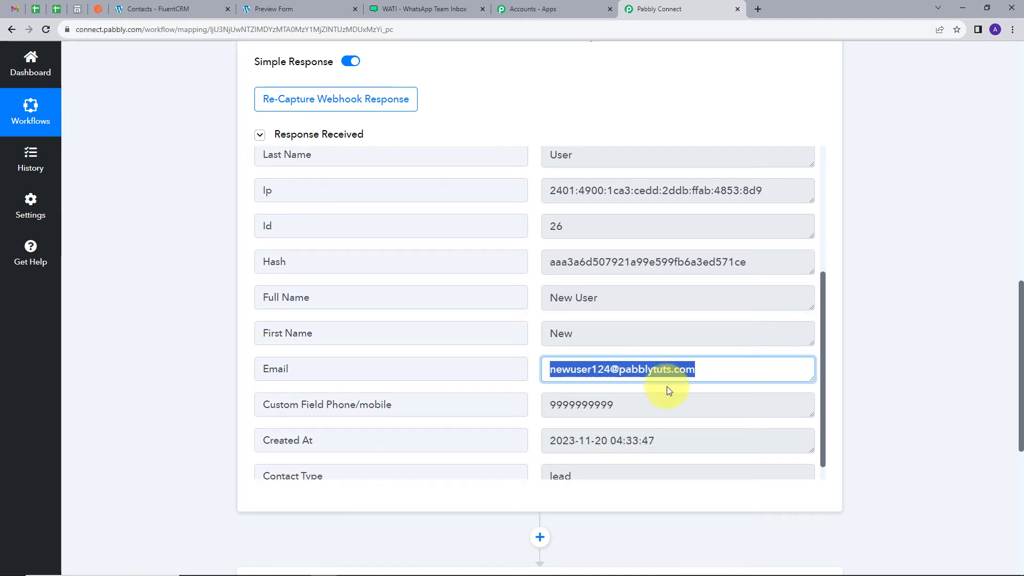
pyautogui.scroll(-1, 658, 393)
pyautogui.moveTo(649, 384); pyautogui.dragTo(514, 387)
pyautogui.scroll(-2, 539, 351)
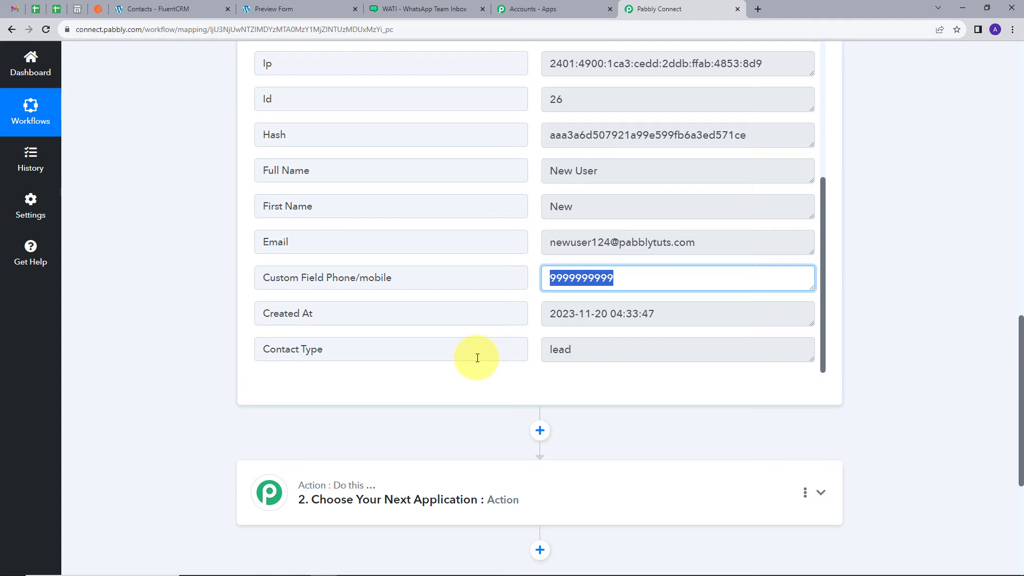
pyautogui.scroll(-1, 630, 284)
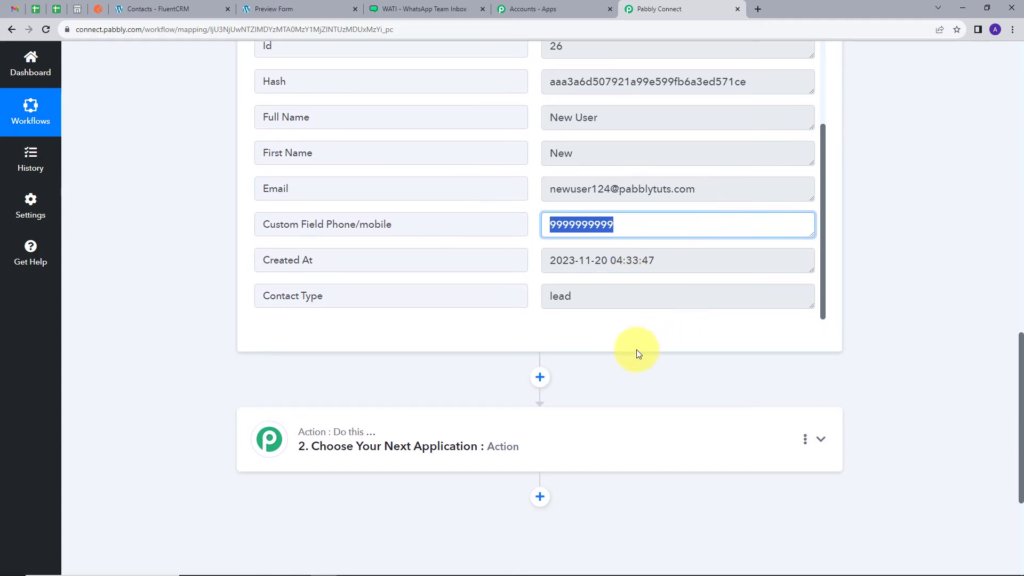
pyautogui.scroll(-1, 635, 349)
# Set the action step to the WATI app with the Send Template Message event, then start connecting
pyautogui.click(645, 385)
pyautogui.scroll(-1, 658, 354)
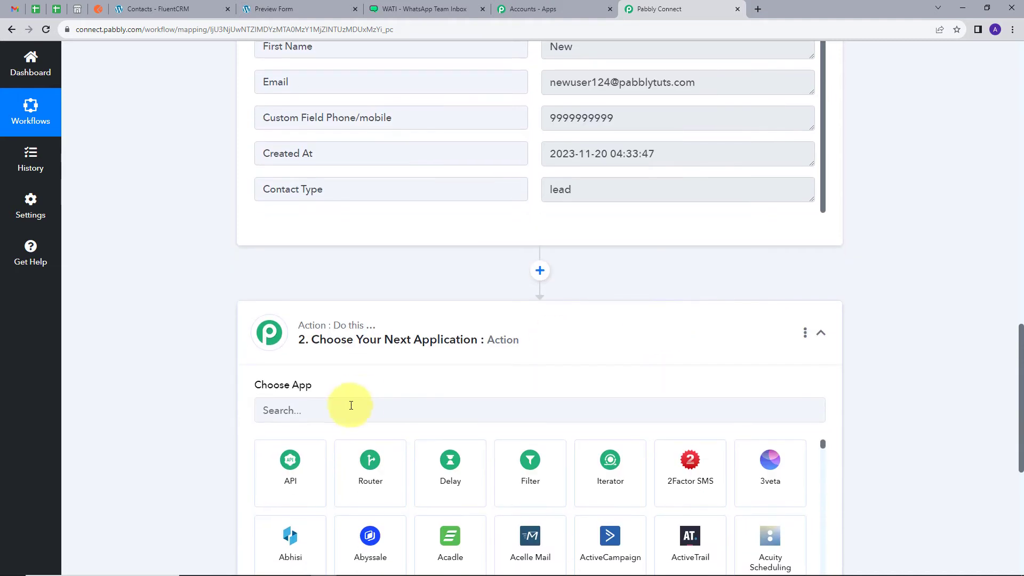
pyautogui.click(341, 411)
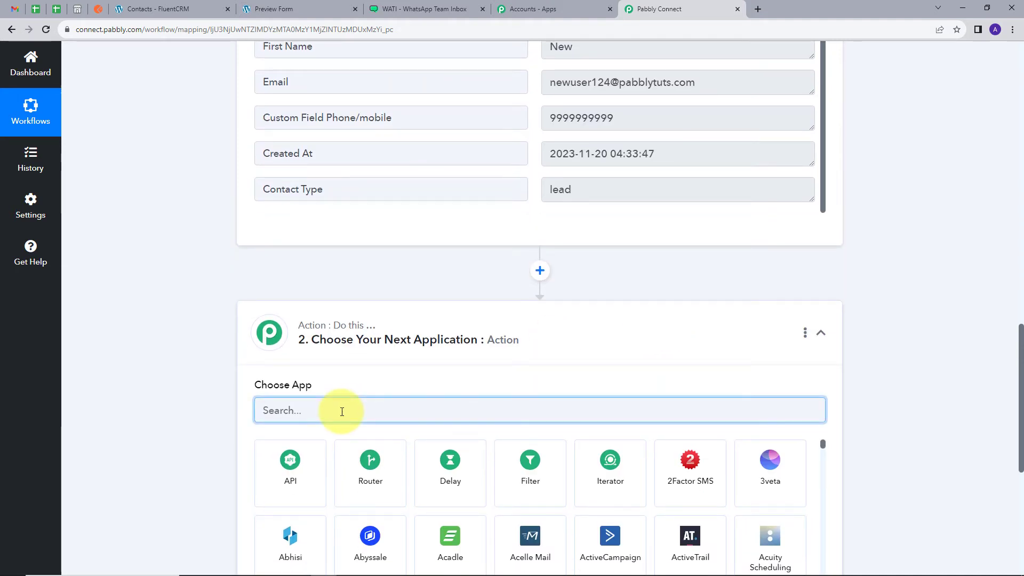
pyautogui.write('Wati')
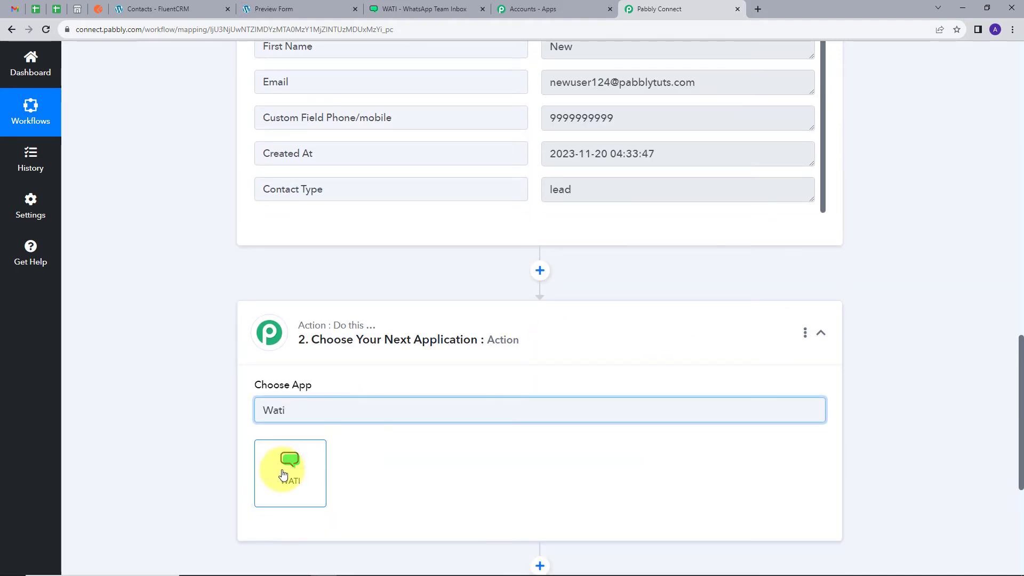
pyautogui.click(285, 473)
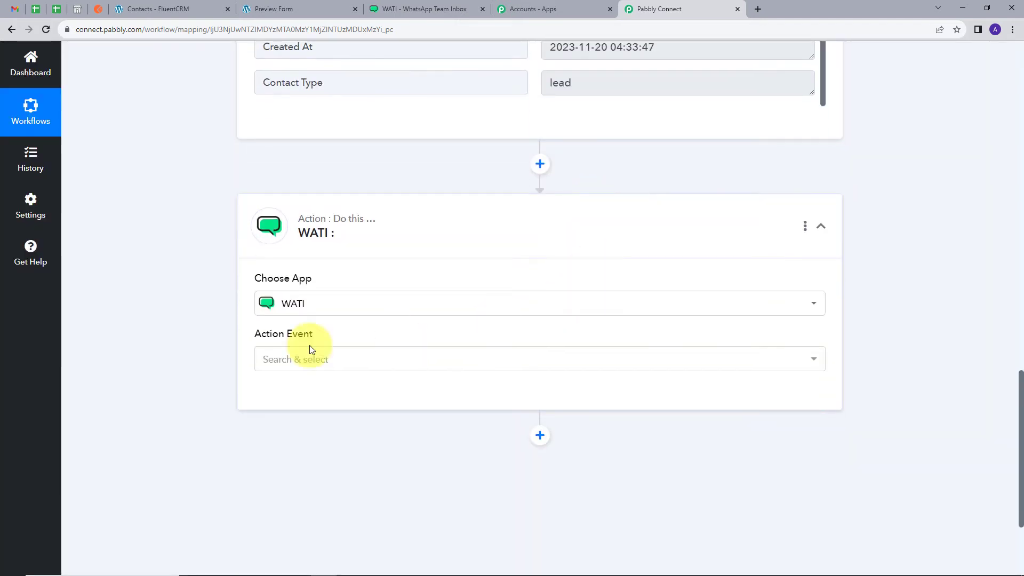
pyautogui.click(491, 367)
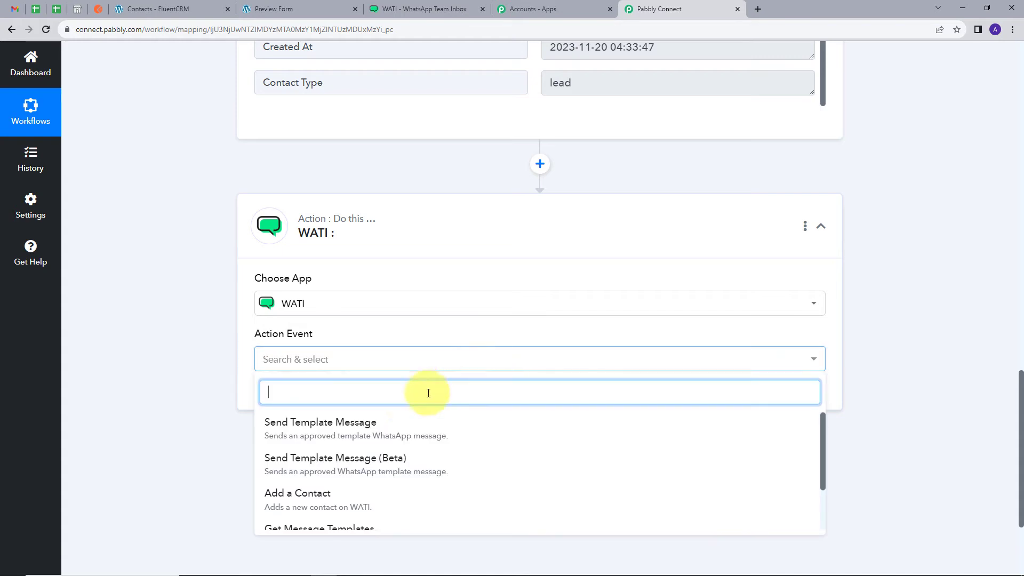
pyautogui.click(378, 430)
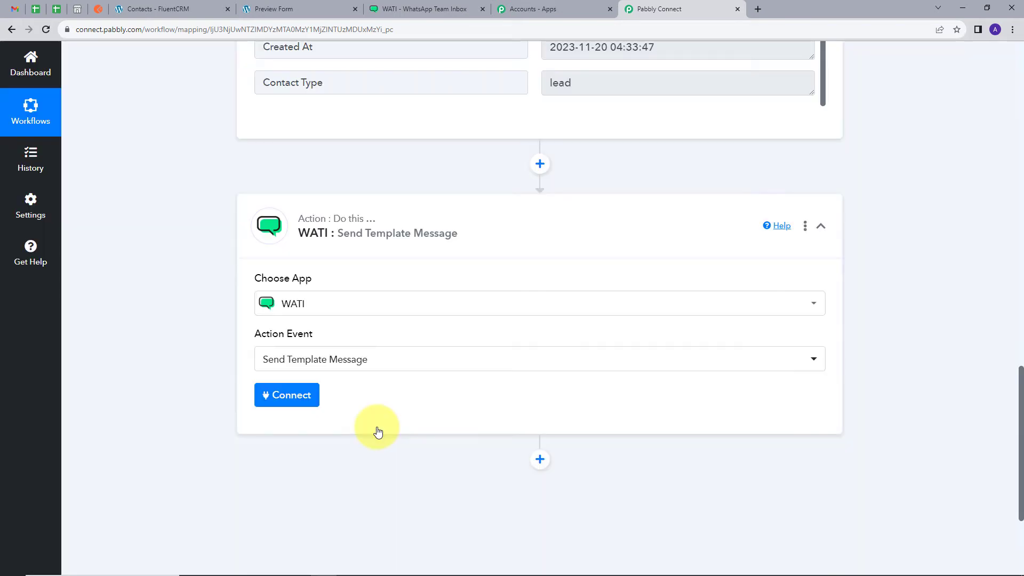
pyautogui.click(291, 400)
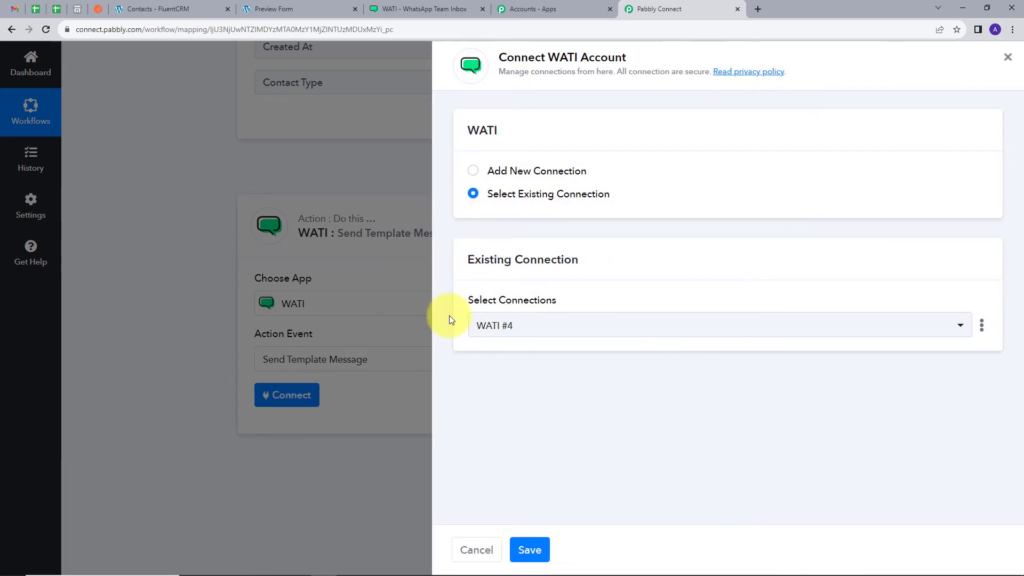
# Add a new WATI connection with the API endpoint copied from WATI's API Docs
pyautogui.click(556, 171)
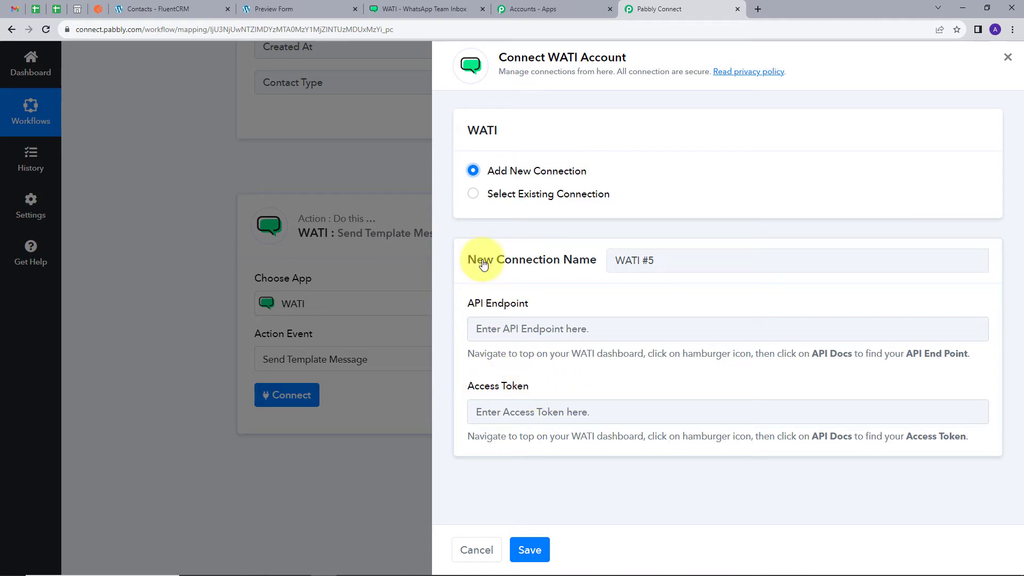
pyautogui.click(451, 11)
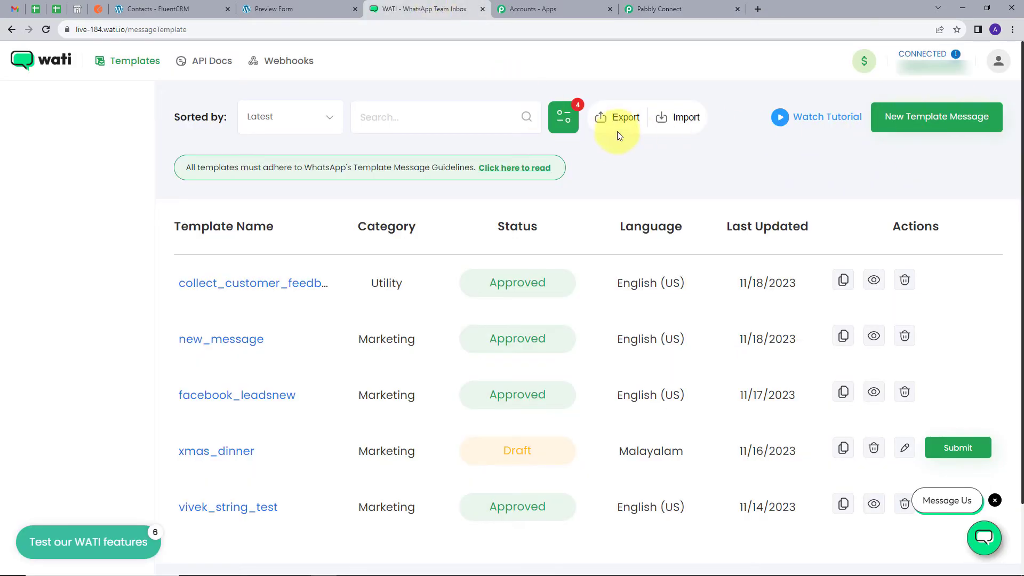
pyautogui.click(205, 63)
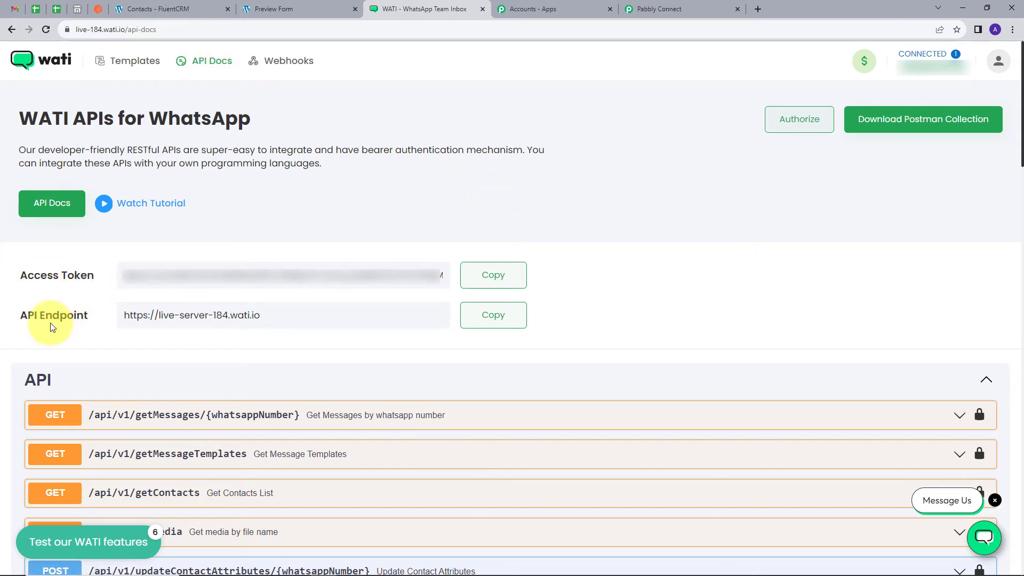
pyautogui.click(497, 320)
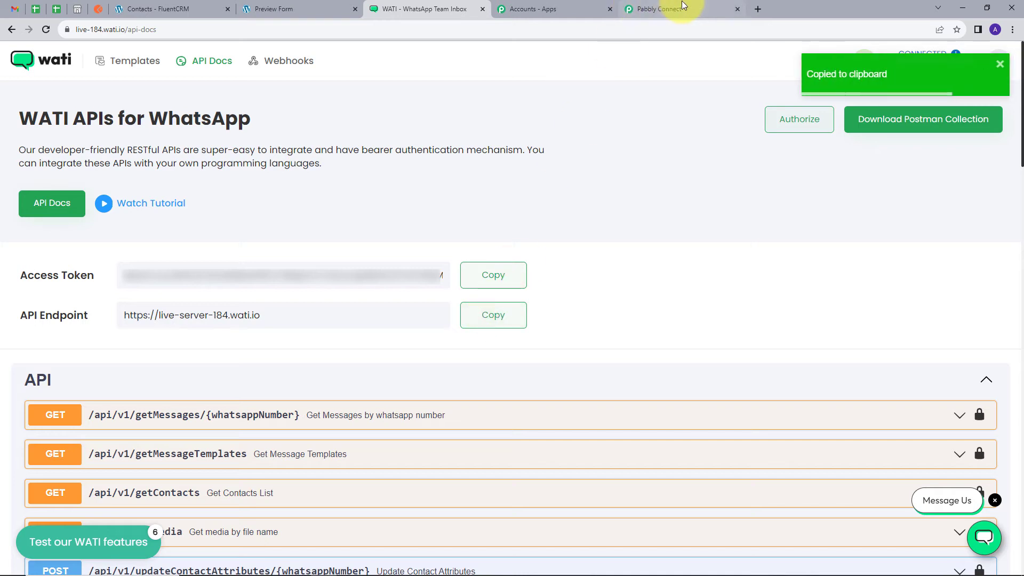
pyautogui.click(681, 2)
pyautogui.click(534, 332)
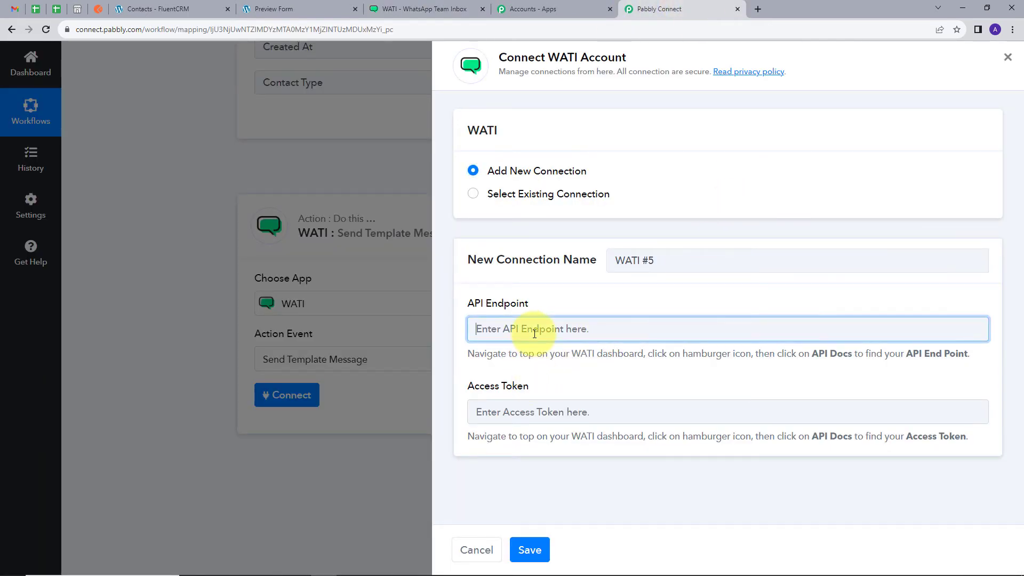
pyautogui.hotkey('ctrl', 'v')
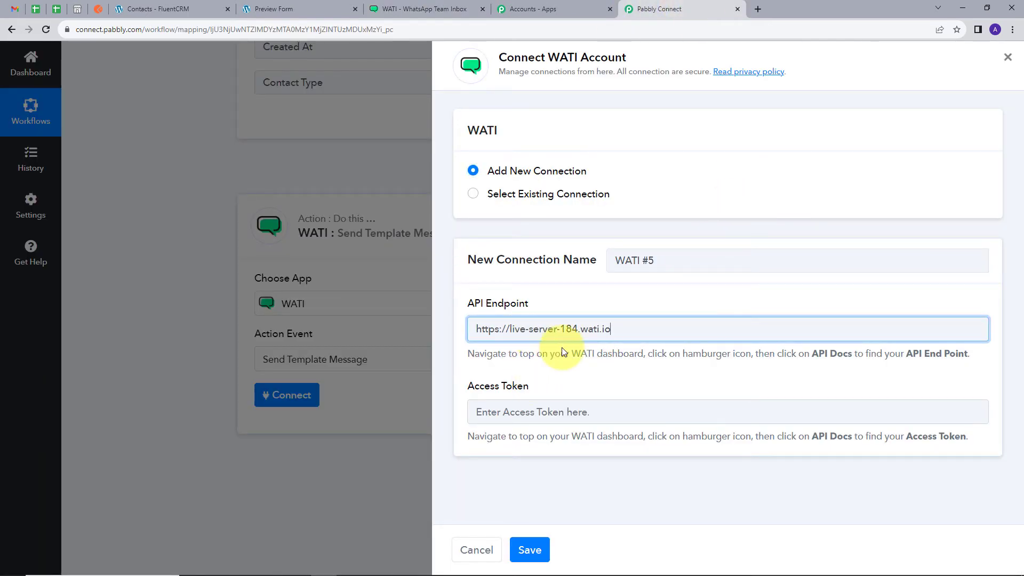
# Paste WATI's access token into the connection and save it
pyautogui.click(433, 8)
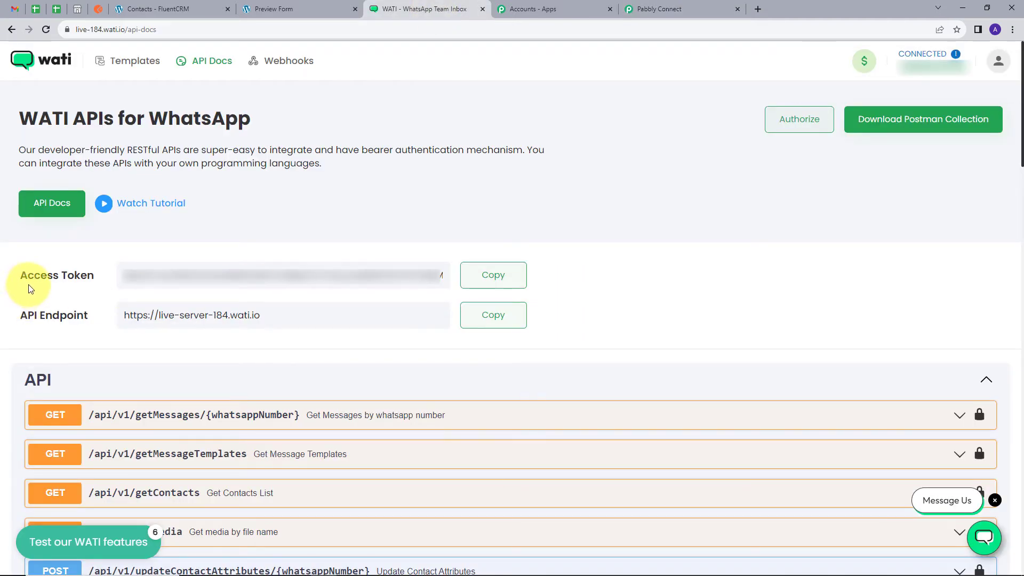
pyautogui.click(487, 280)
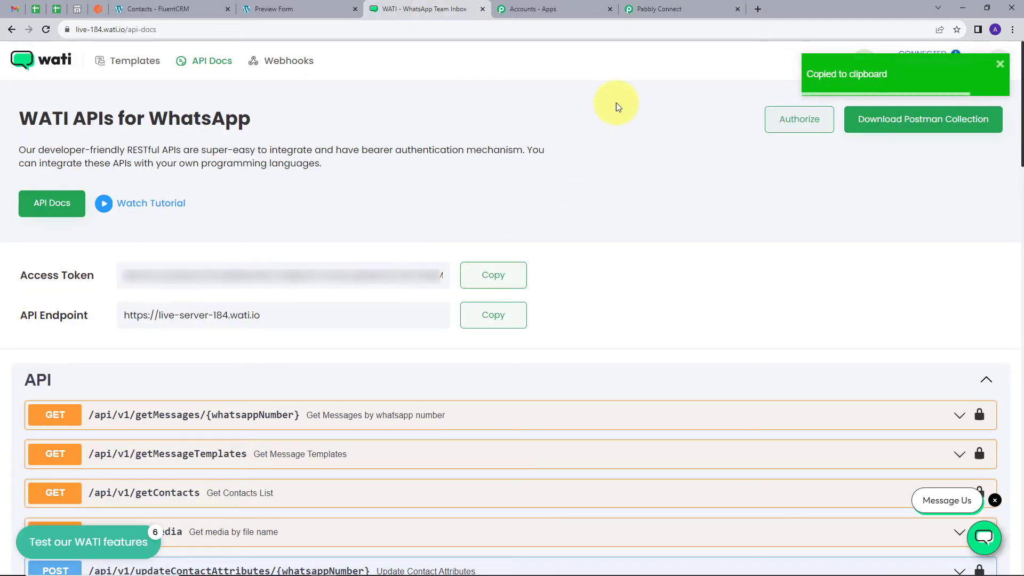
pyautogui.click(658, 10)
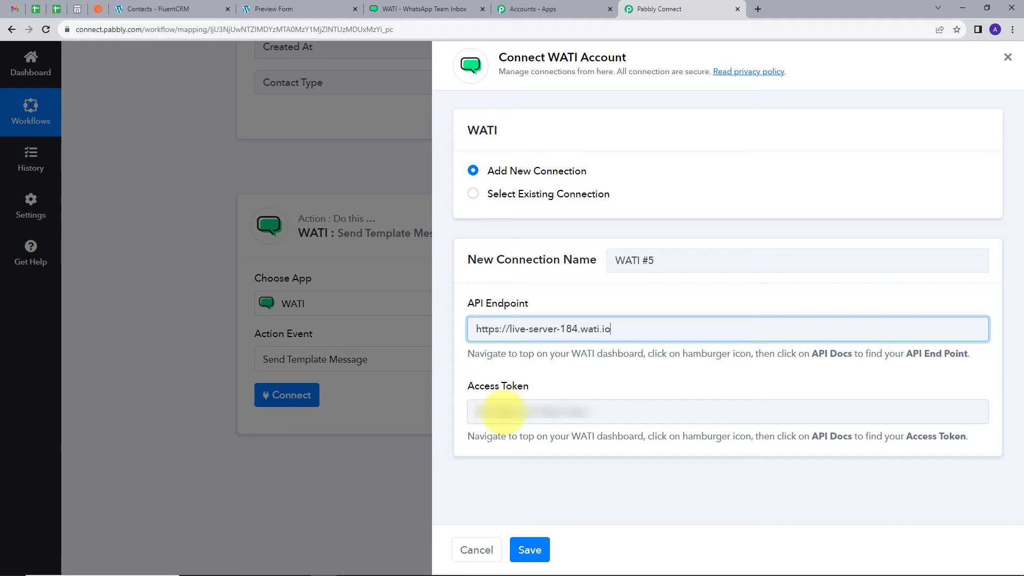
pyautogui.click(499, 413)
pyautogui.hotkey('ctrl', 'v')
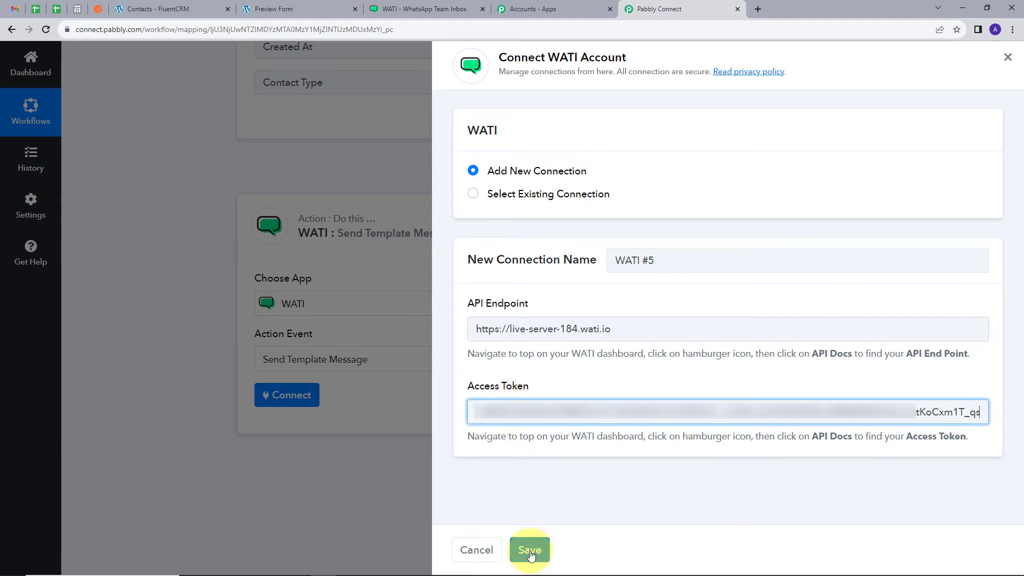
pyautogui.click(529, 550)
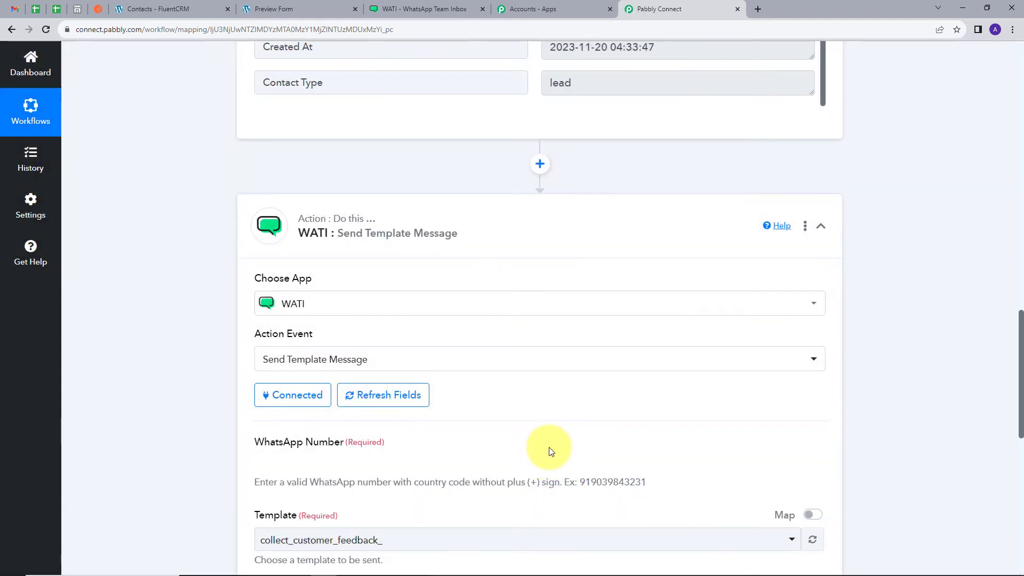
# Map WhatsApp Number to FluentCRM New Entries' Custom Field Phone/mobile
pyautogui.scroll(-5, 593, 413)
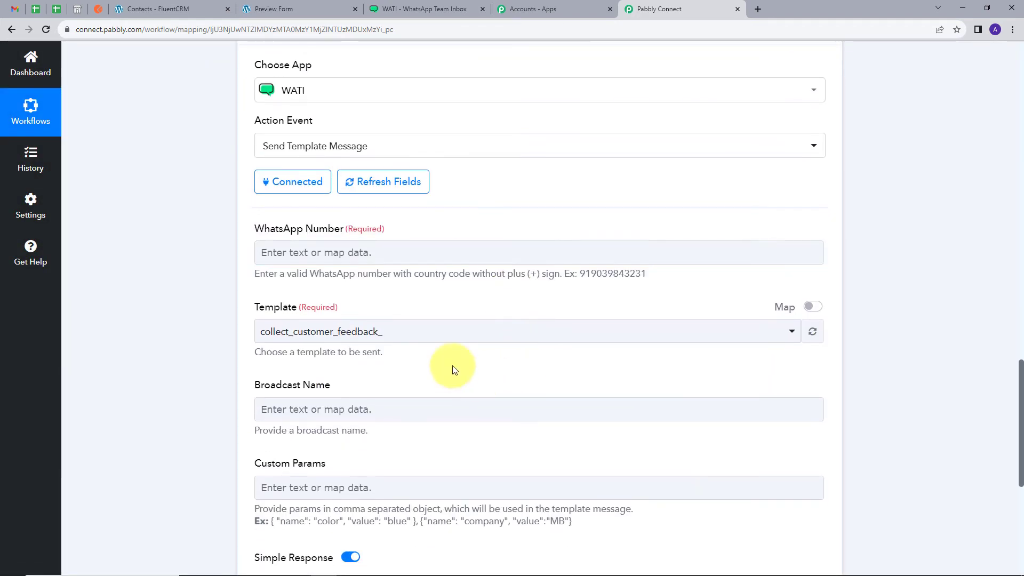
pyautogui.click(493, 343)
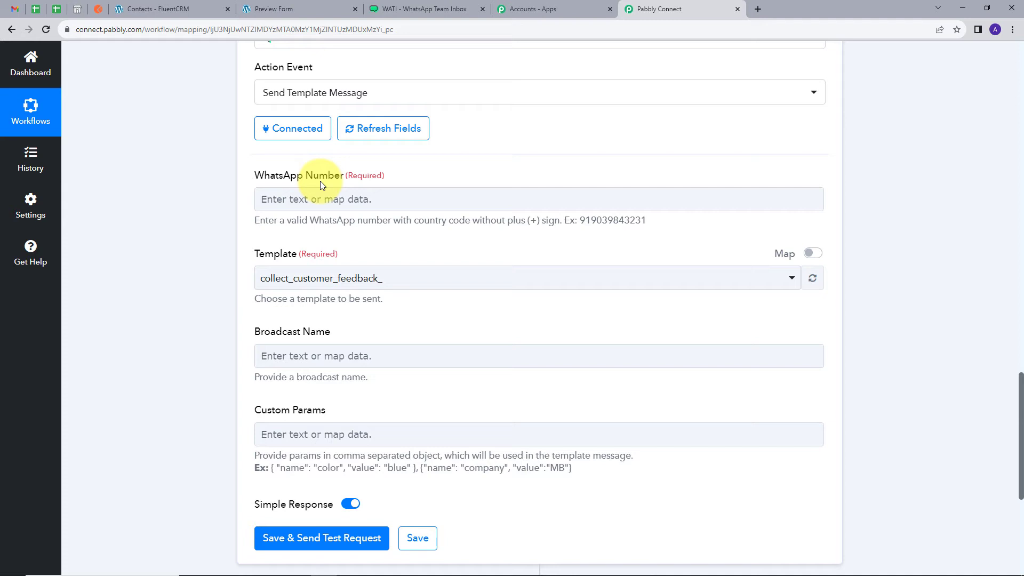
pyautogui.click(354, 196)
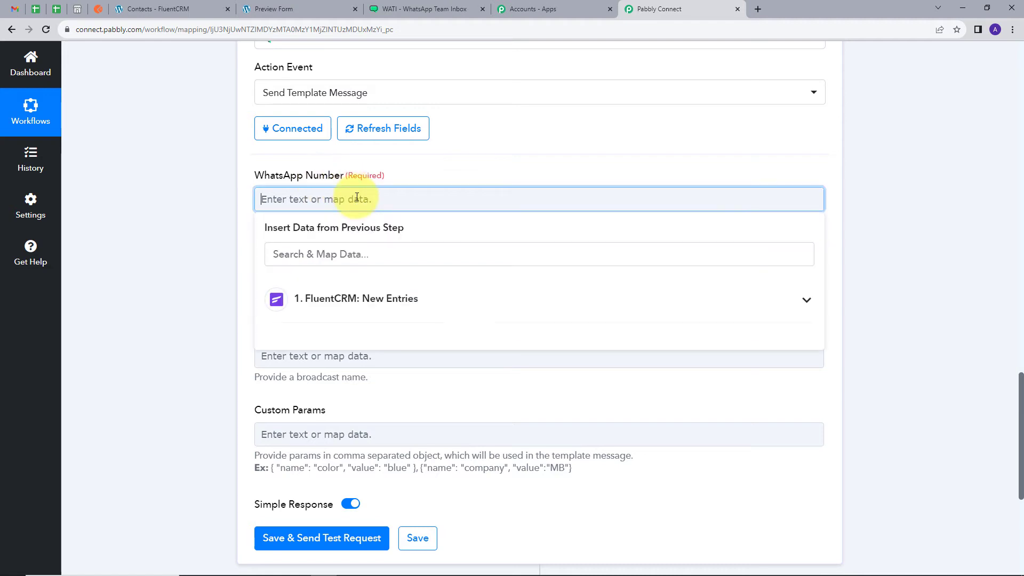
pyautogui.click(389, 299)
pyautogui.scroll(-4, 423, 485)
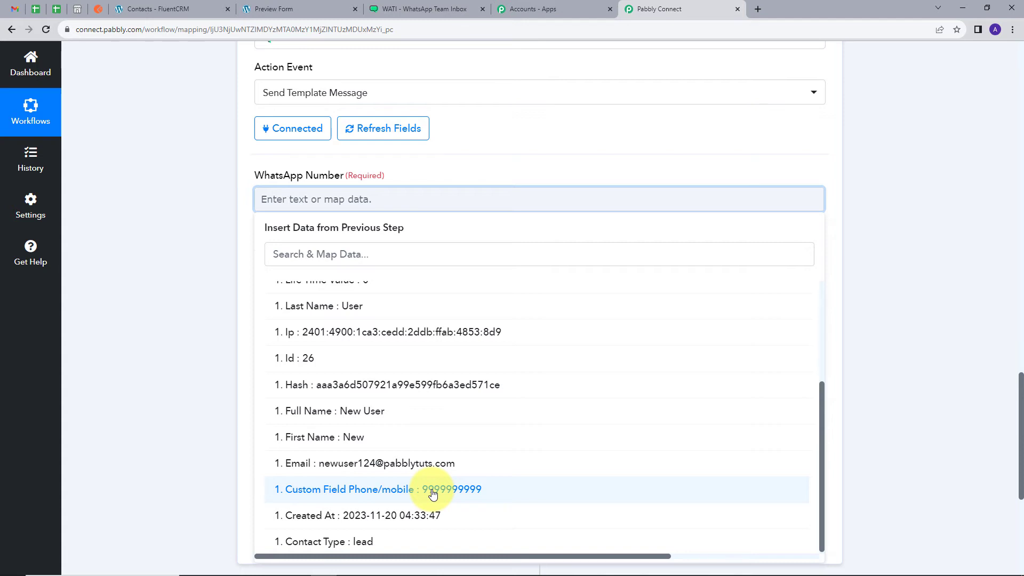
pyautogui.click(432, 493)
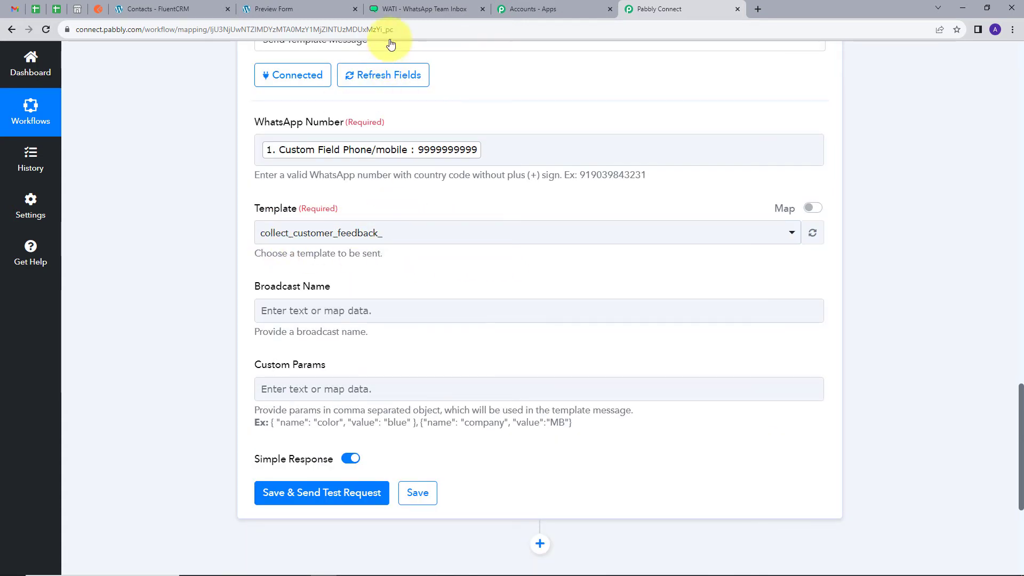
pyautogui.click(398, 6)
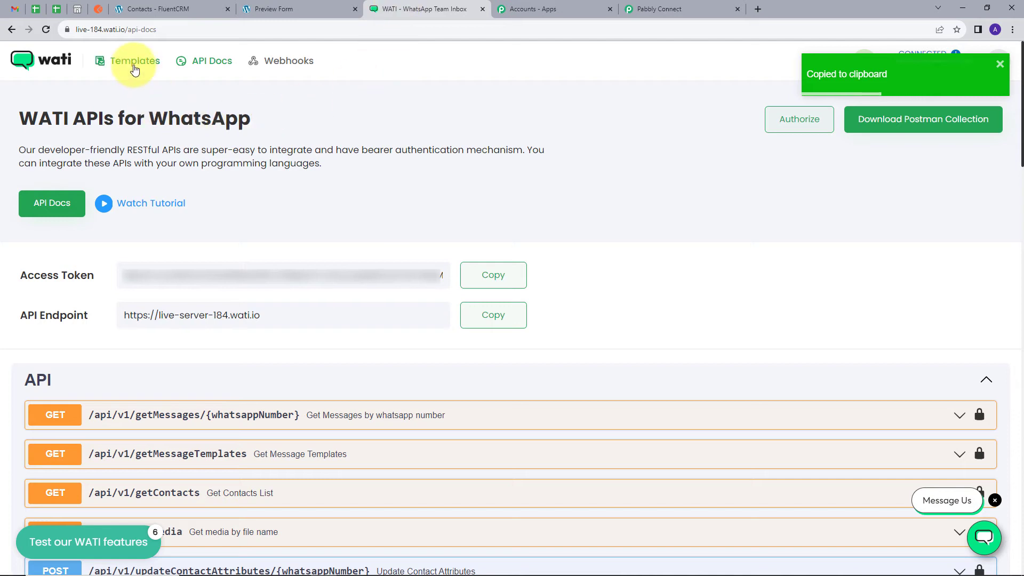
# Open WATI's new_message template under Templates and read its greeting text
pyautogui.click(134, 68)
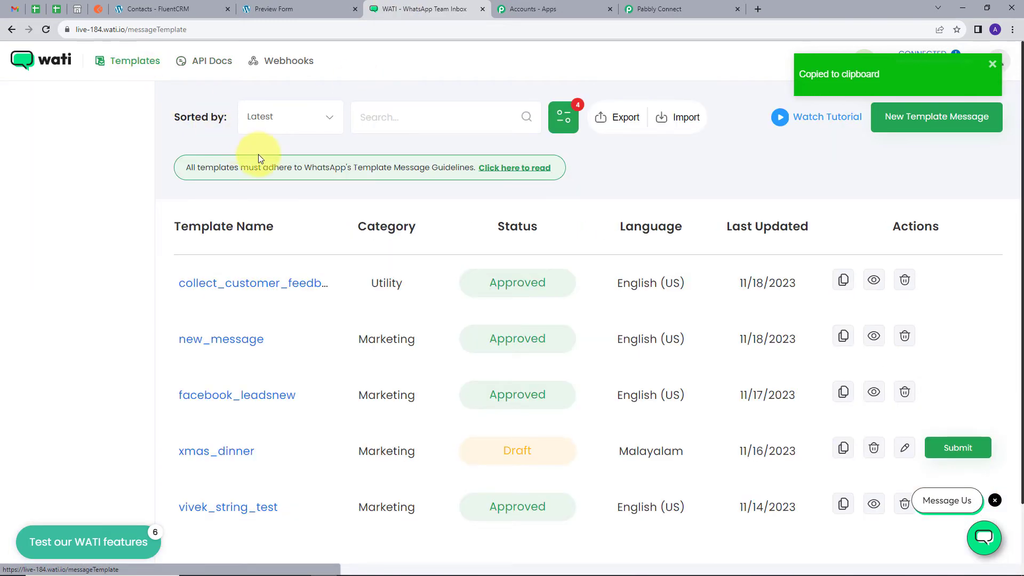
pyautogui.scroll(-1, 235, 304)
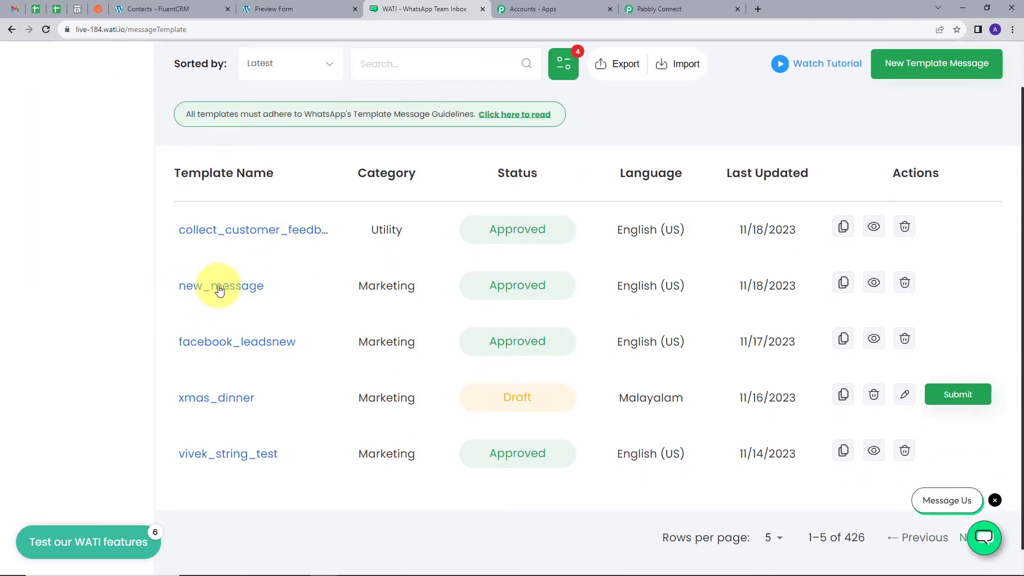
pyautogui.click(222, 287)
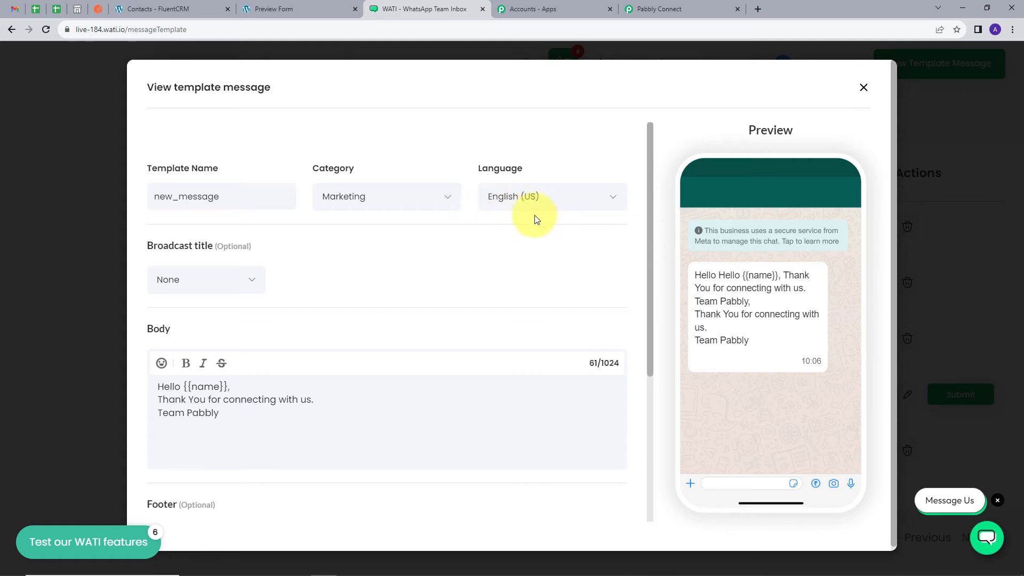
pyautogui.scroll(-1, 384, 276)
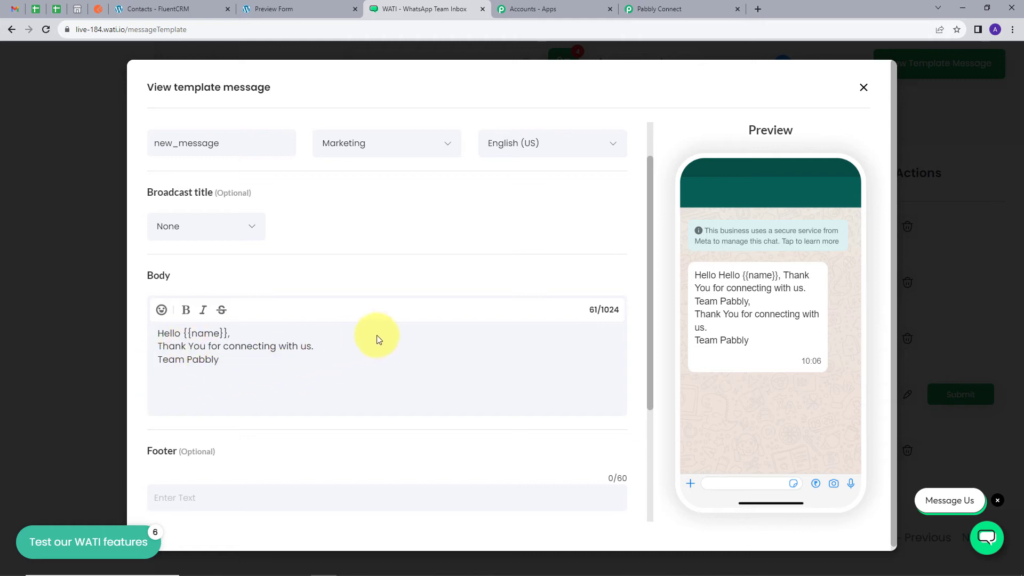
pyautogui.scroll(-2, 377, 339)
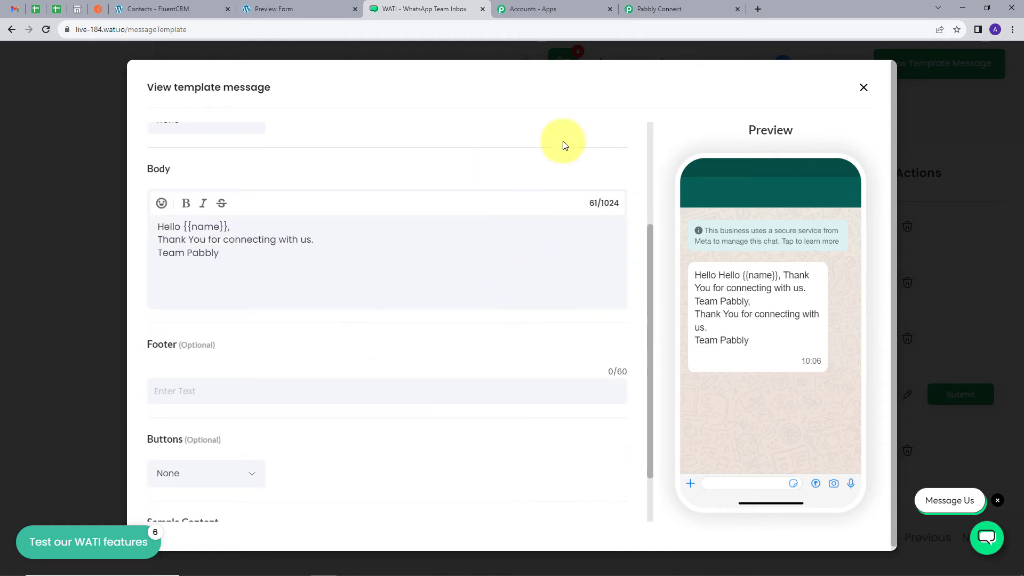
pyautogui.click(645, 17)
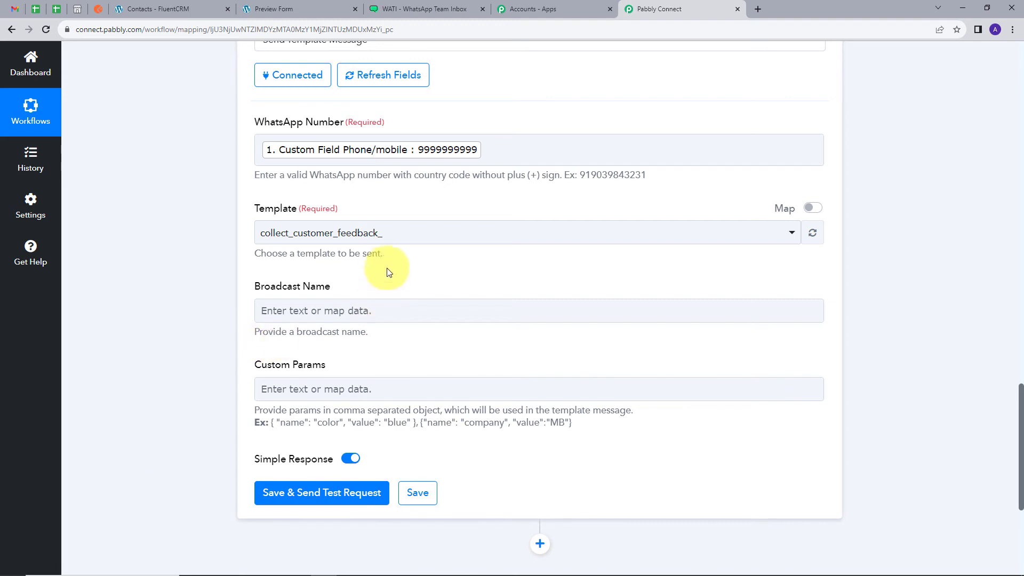
pyautogui.click(408, 241)
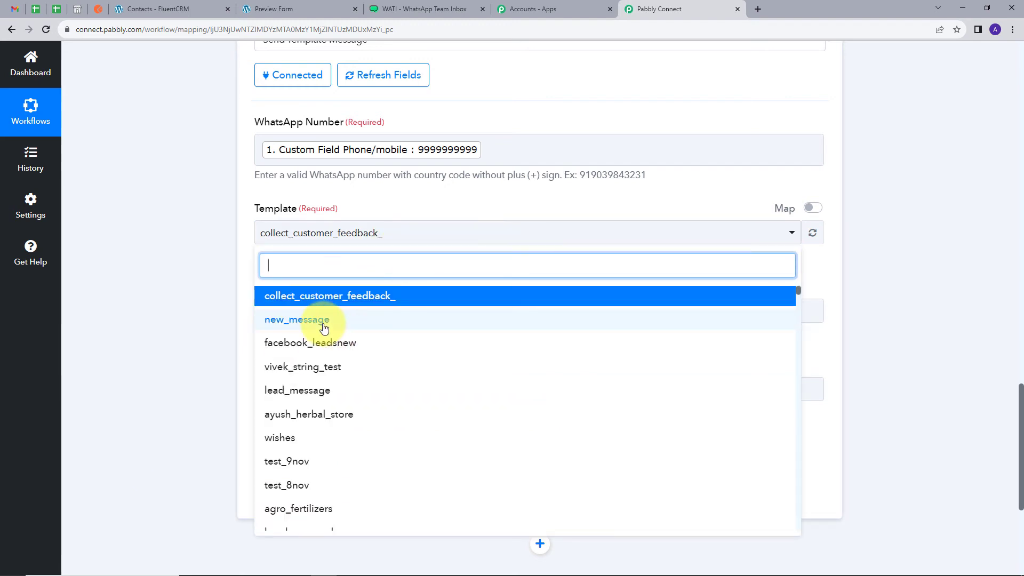
pyautogui.click(326, 321)
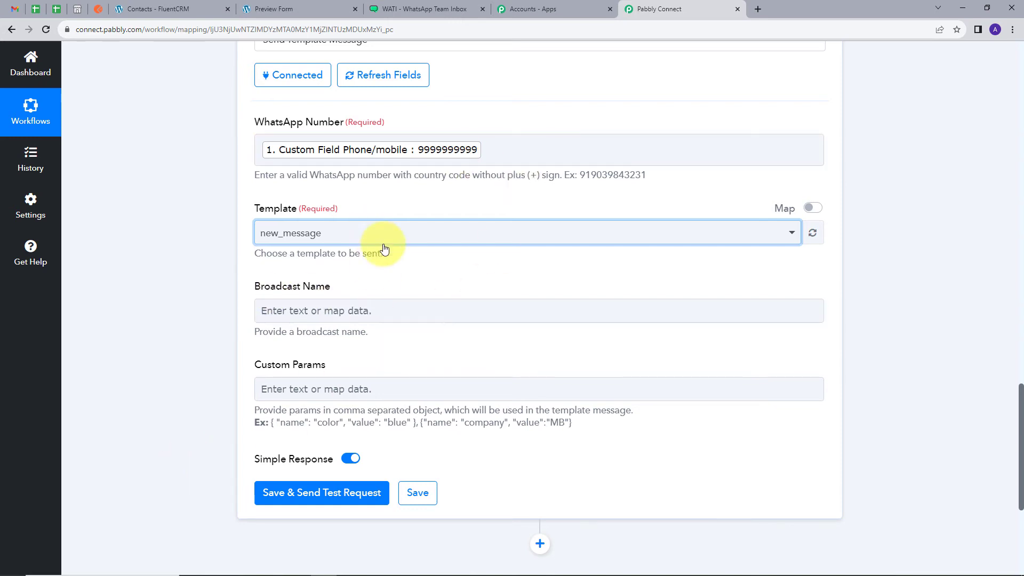
pyautogui.click(405, 2)
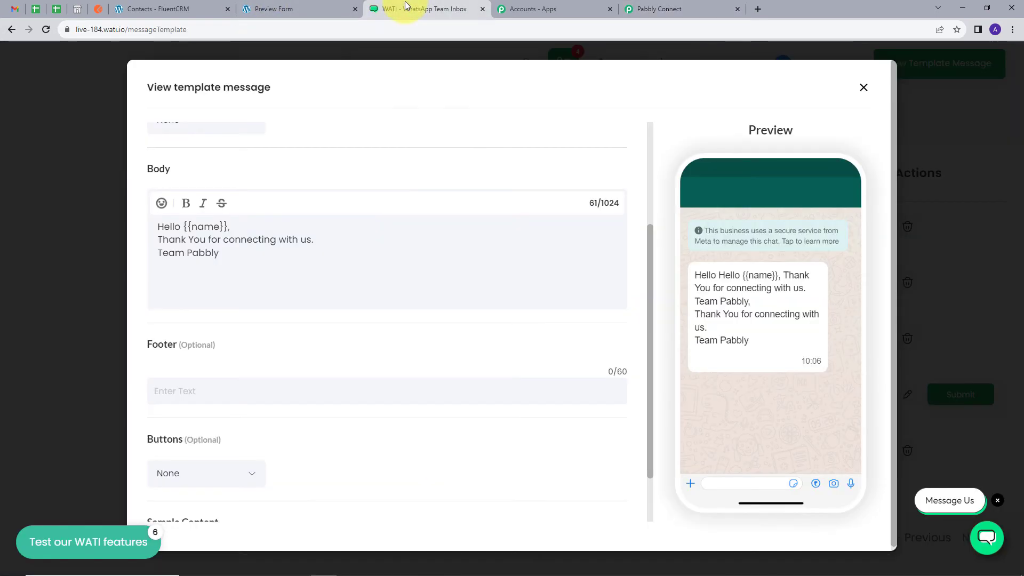
pyautogui.scroll(3, 205, 307)
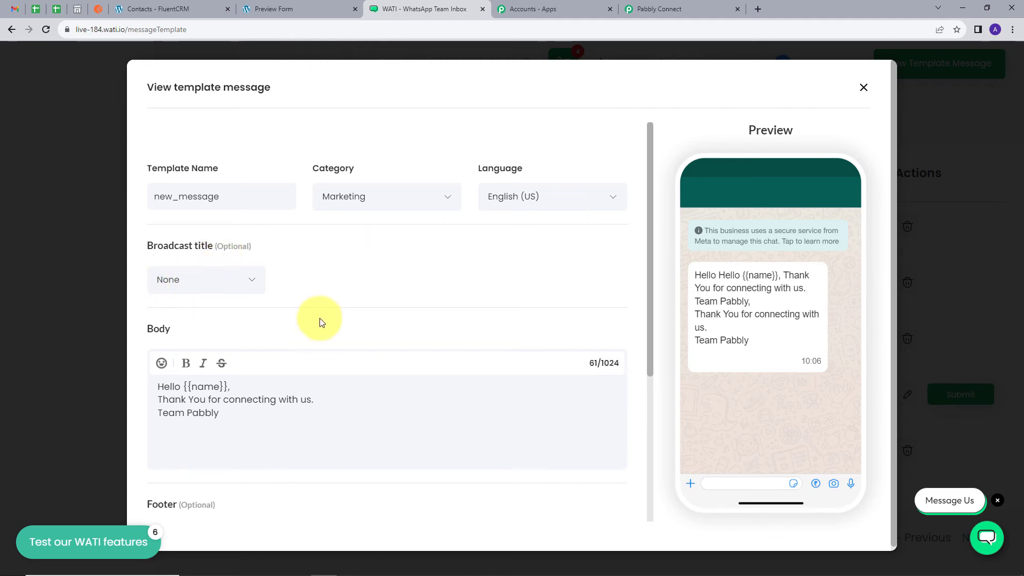
pyautogui.click(662, 11)
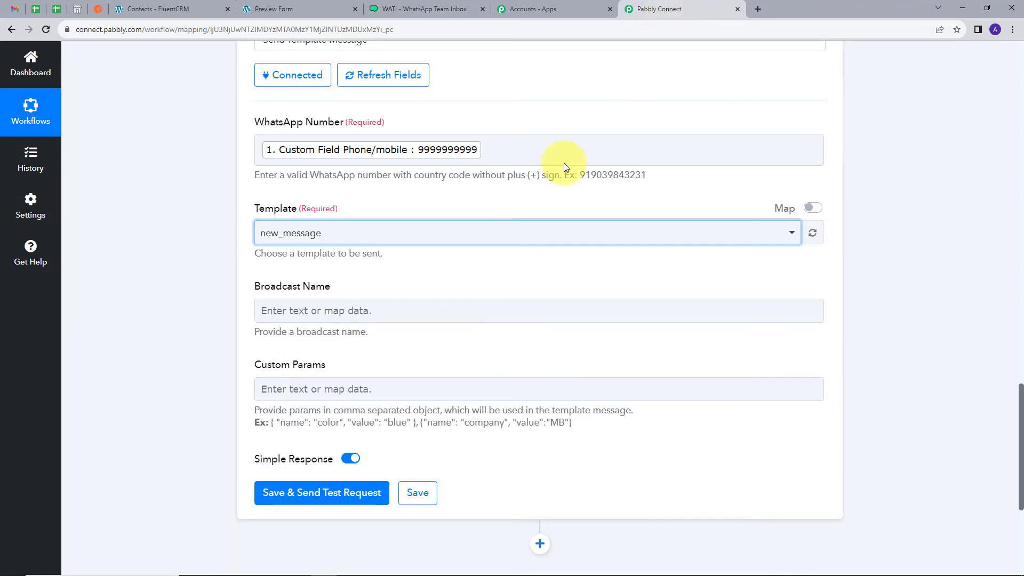
# Enter None as Broadcast Name and paste the example { "name": "color", "value": "blue" } into Custom Params
pyautogui.click(331, 308)
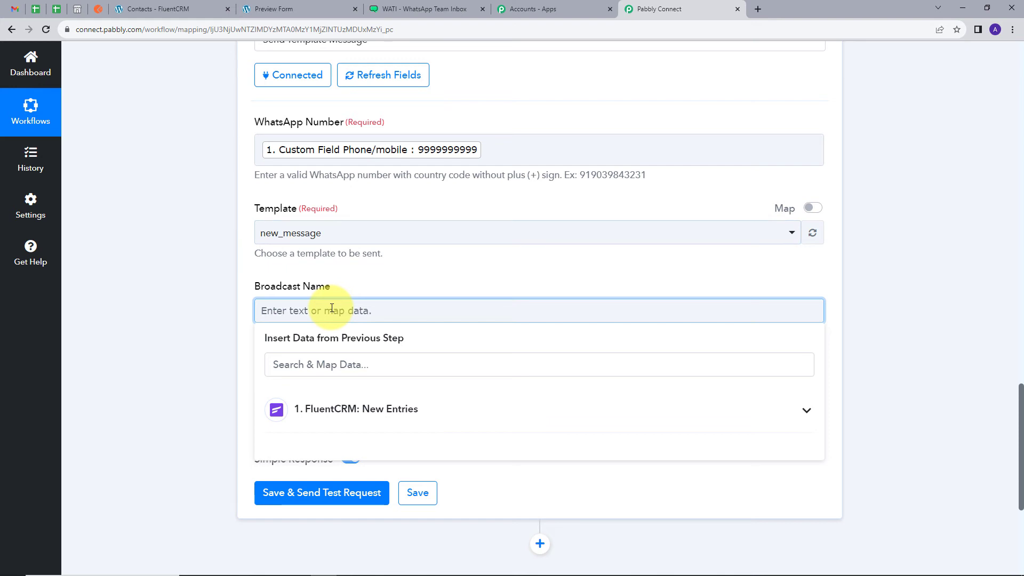
pyautogui.write('None')
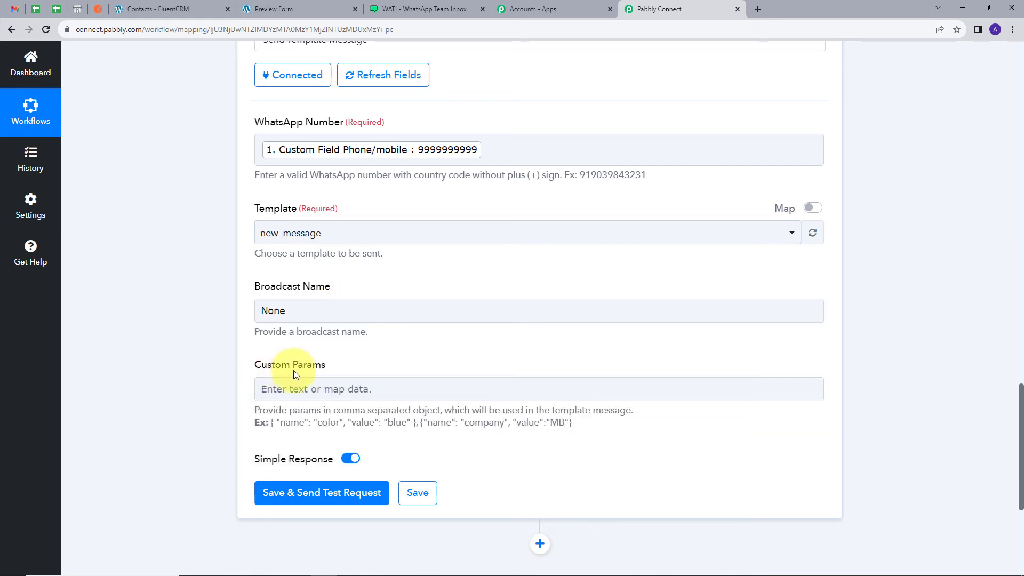
pyautogui.click(288, 381)
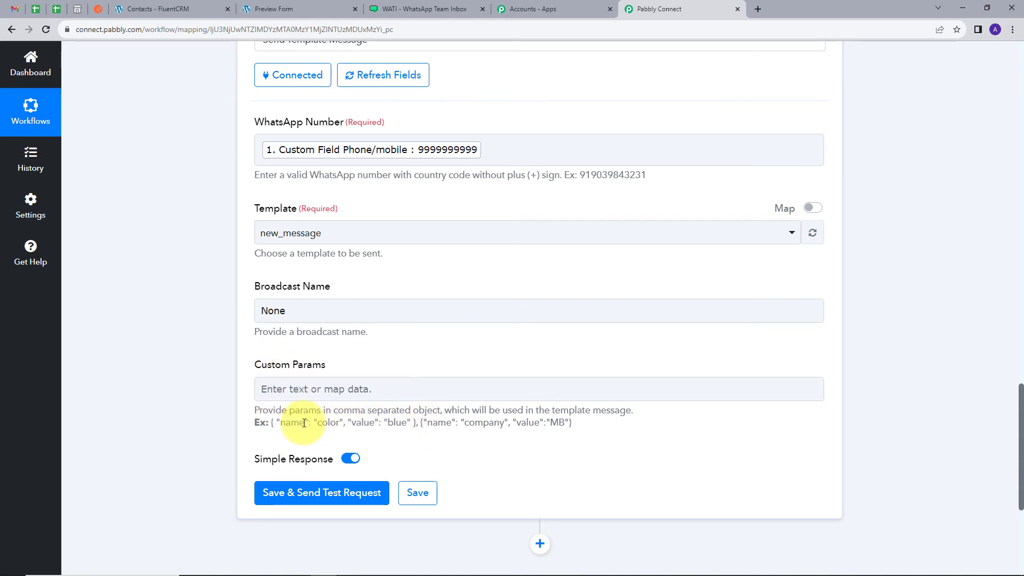
pyautogui.moveTo(271, 421); pyautogui.dragTo(414, 424)
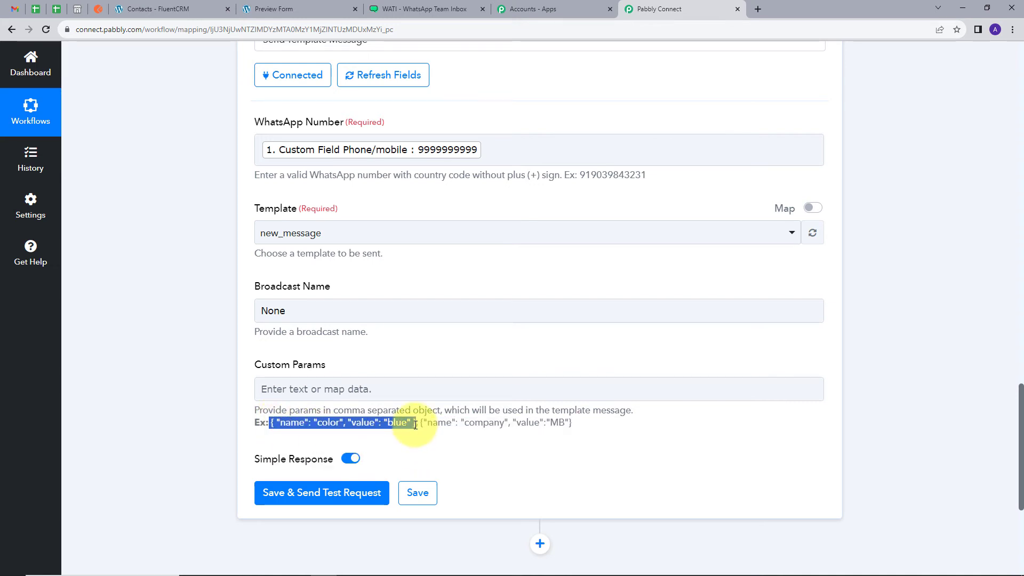
pyautogui.click(412, 390)
pyautogui.write('{ "name": "color", "value": "blue" }')
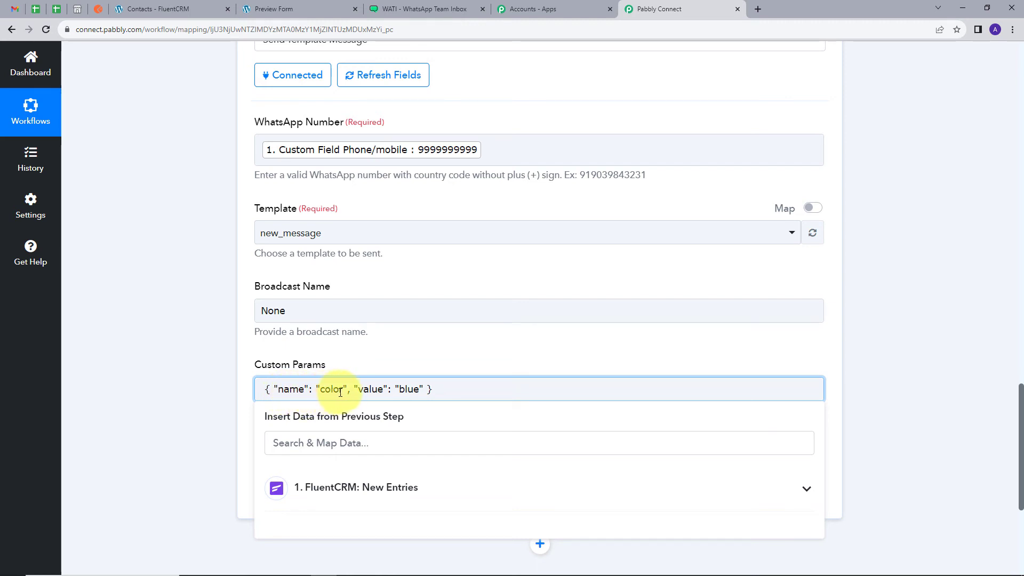
# In Custom Params, rename the parameter color to name and delete the value blue
pyautogui.click(339, 391)
pyautogui.doubleClick(339, 390)
pyautogui.write('name')
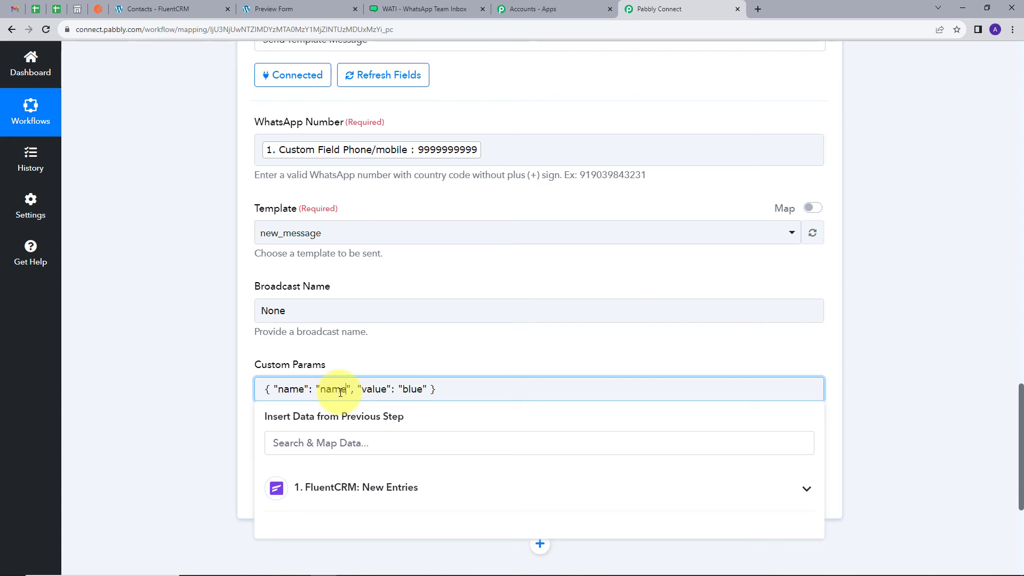
pyautogui.click(418, 389)
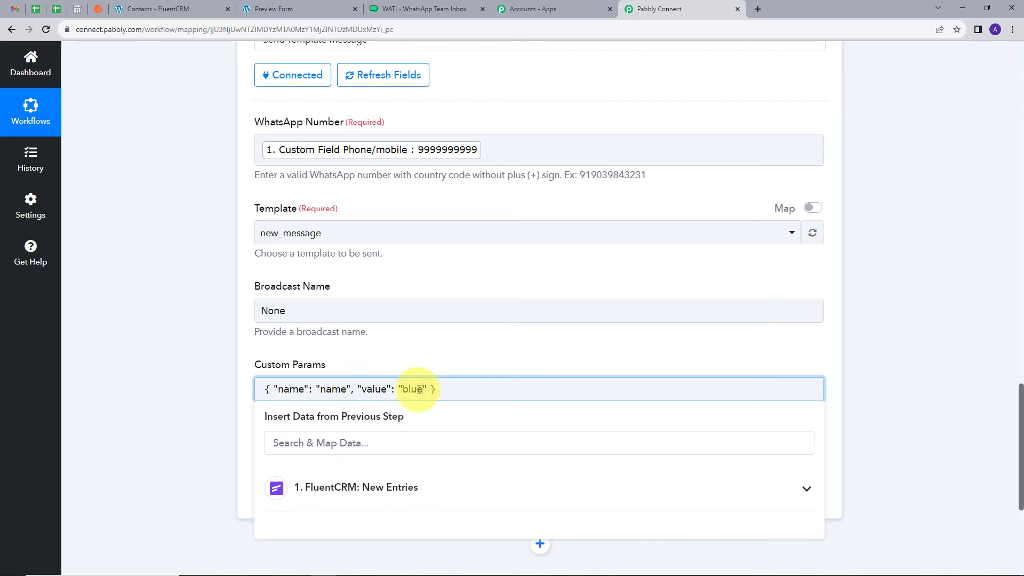
pyautogui.press('BackSpace')
pyautogui.press('BackSpace')
pyautogui.press('BackSpace')
pyautogui.press('BackSpace')
# Insert the FluentCRM contact's Full Name as the value, then save and send a test request
pyautogui.click(417, 475)
pyautogui.scroll(-5, 480, 414)
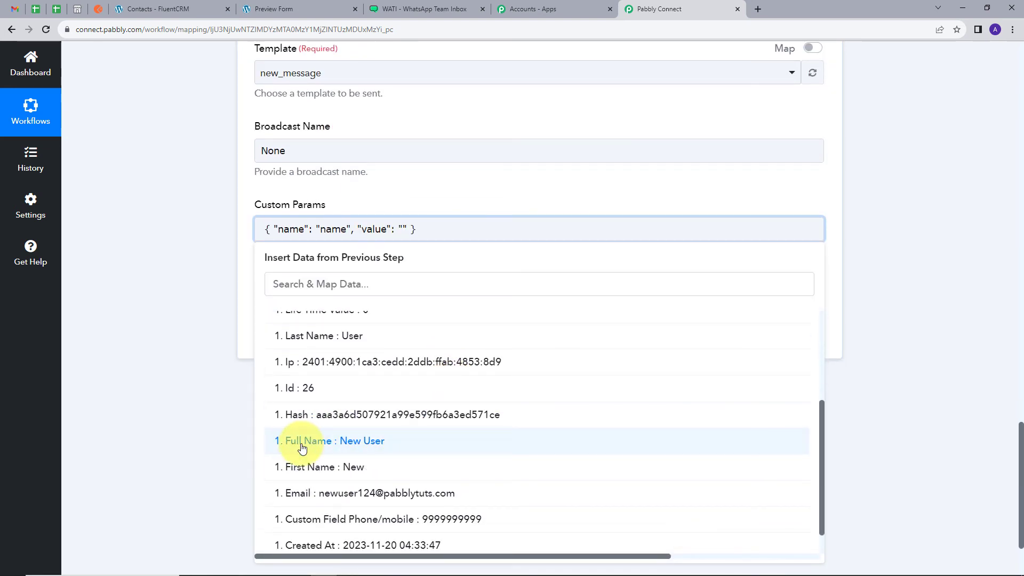
pyautogui.click(314, 446)
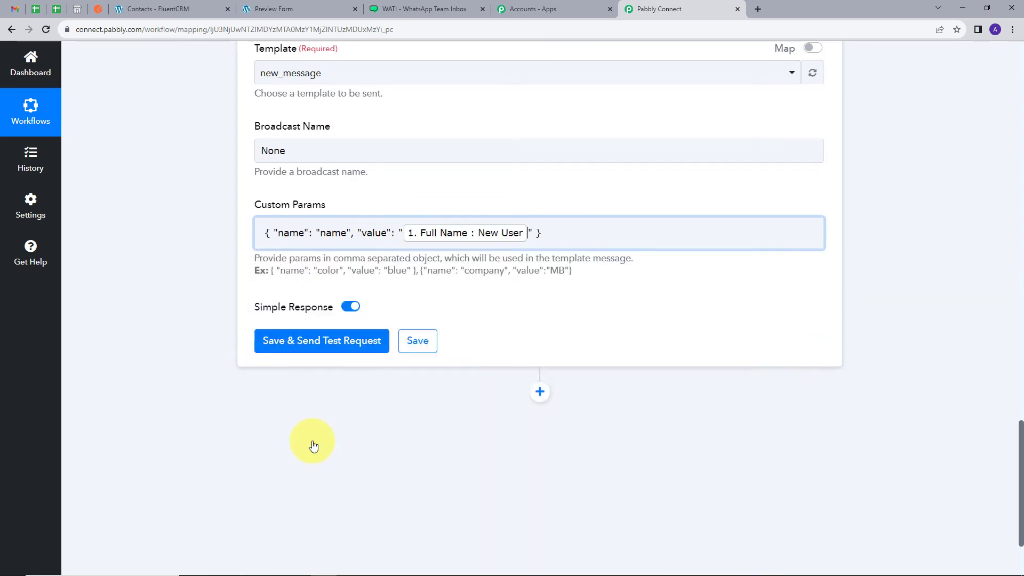
pyautogui.click(431, 185)
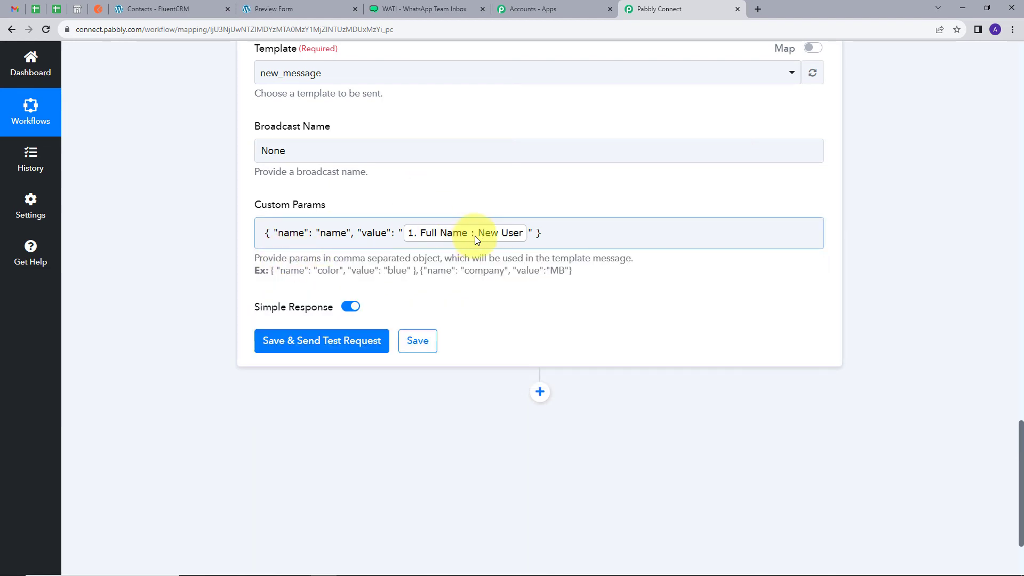
pyautogui.click(380, 251)
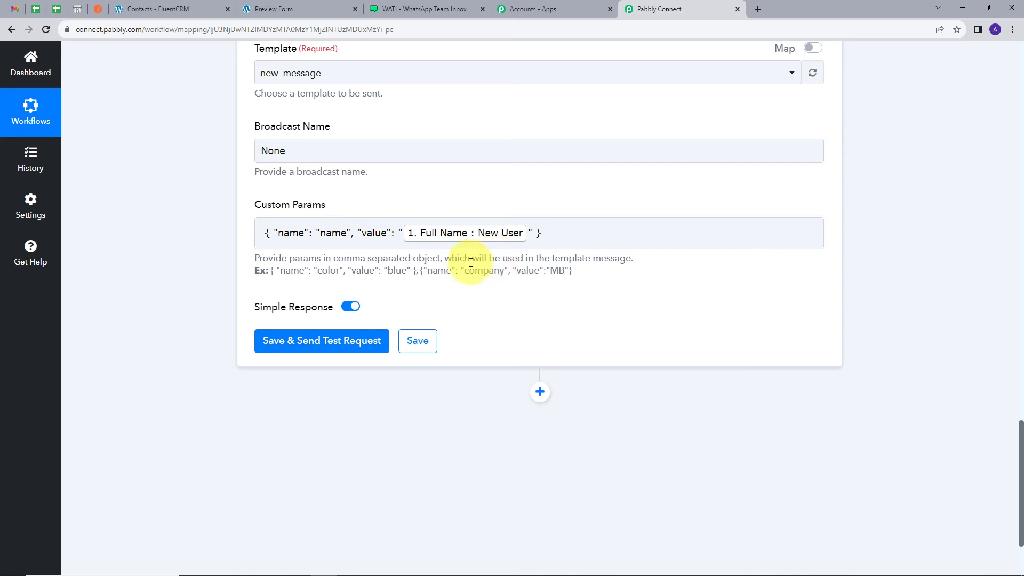
pyautogui.click(324, 341)
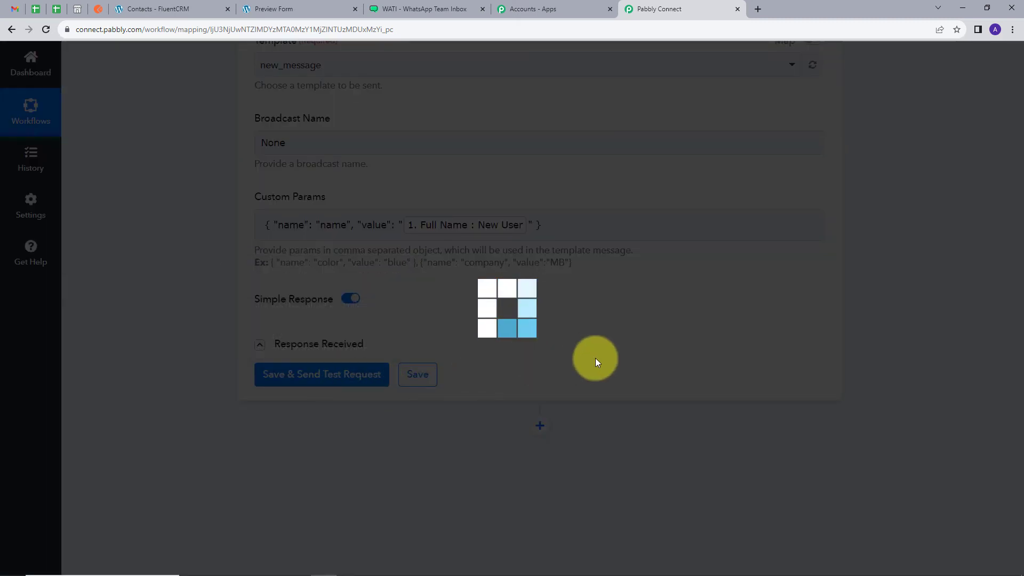
# Check the test response shows template new_message sent with name set to New User
pyautogui.scroll(-4, 638, 366)
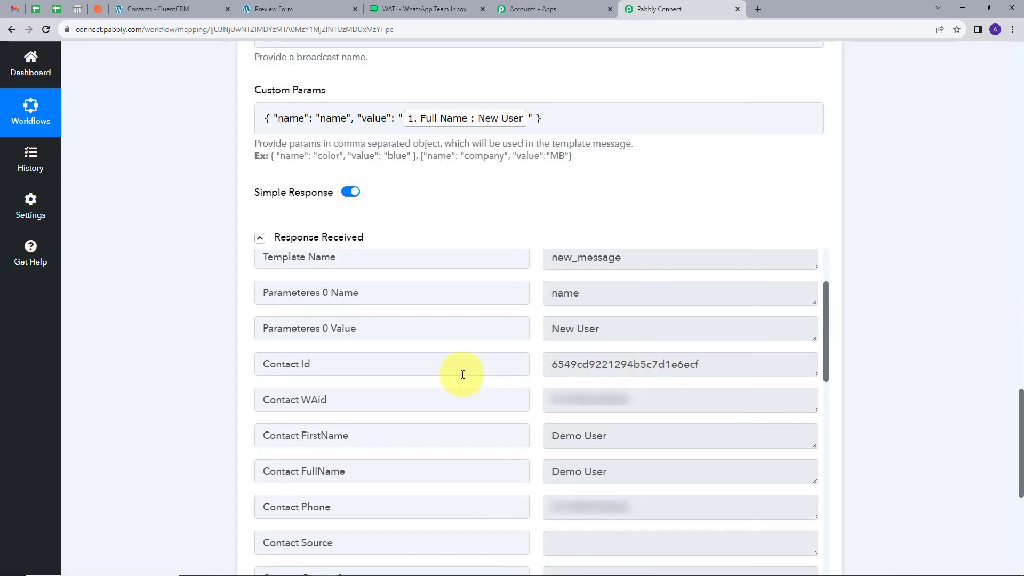
pyautogui.moveTo(750, 361); pyautogui.dragTo(530, 389)
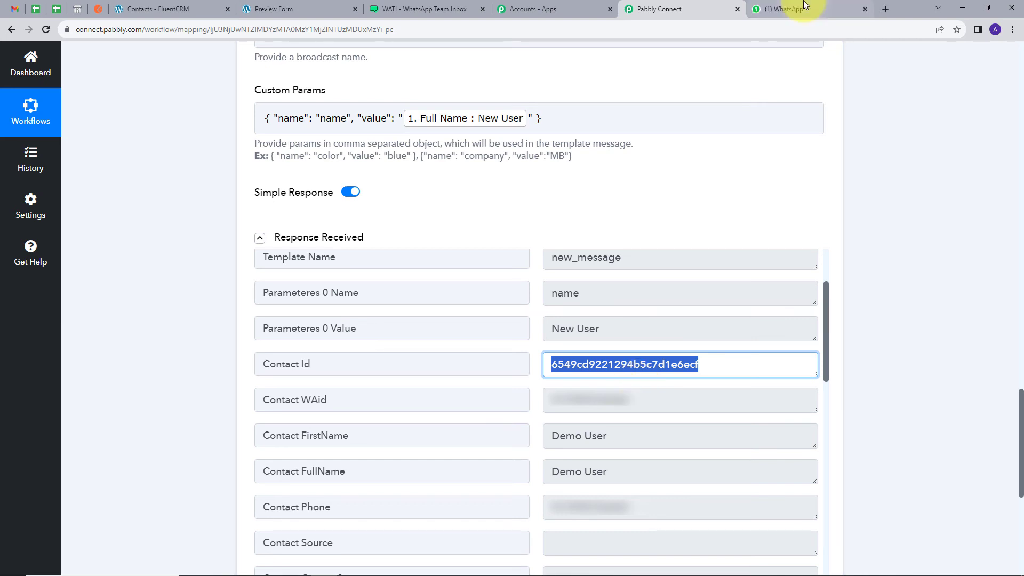
pyautogui.click(783, 9)
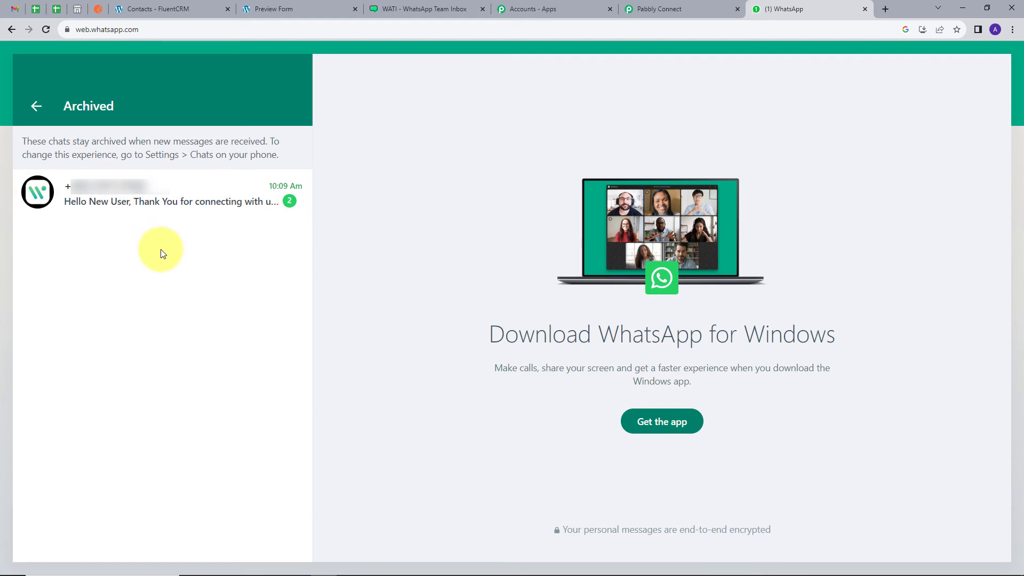
# Verify the archived WATI chat received 'Hello New User, Thank You for connecting with us', then return to Pabbly Connect
pyautogui.click(131, 211)
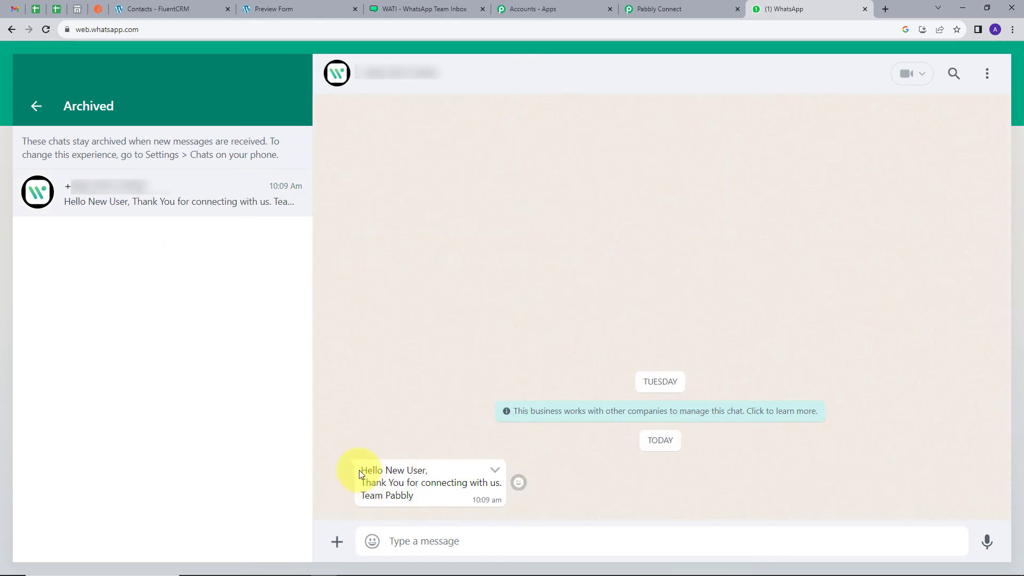
pyautogui.moveTo(361, 474); pyautogui.dragTo(482, 480)
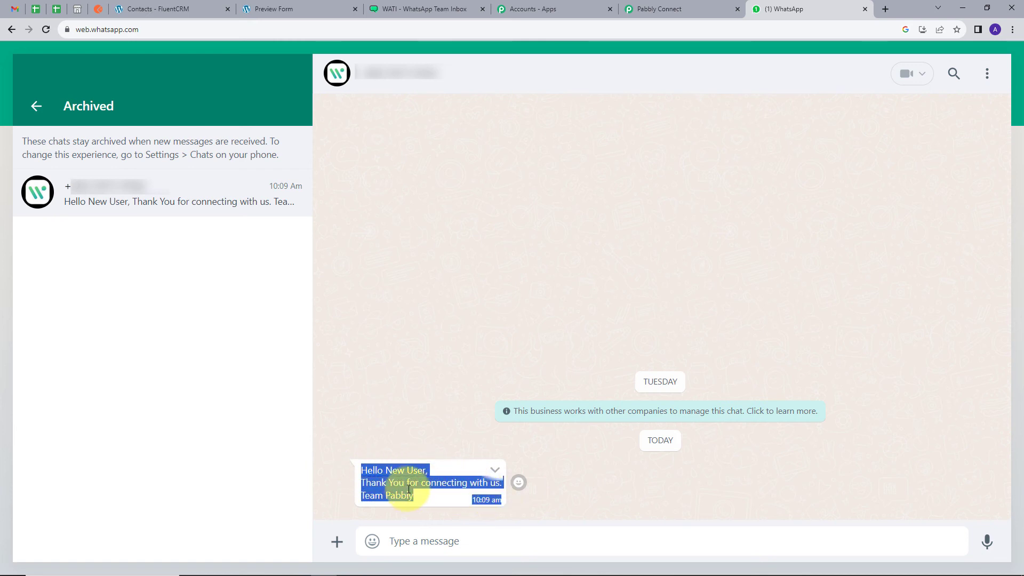
pyautogui.click(564, 486)
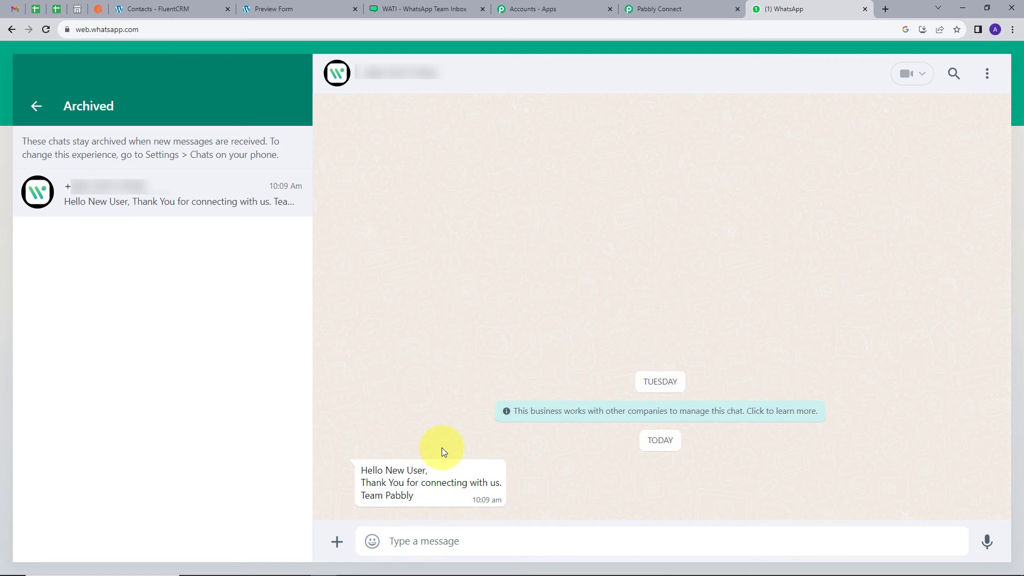
pyautogui.click(725, 7)
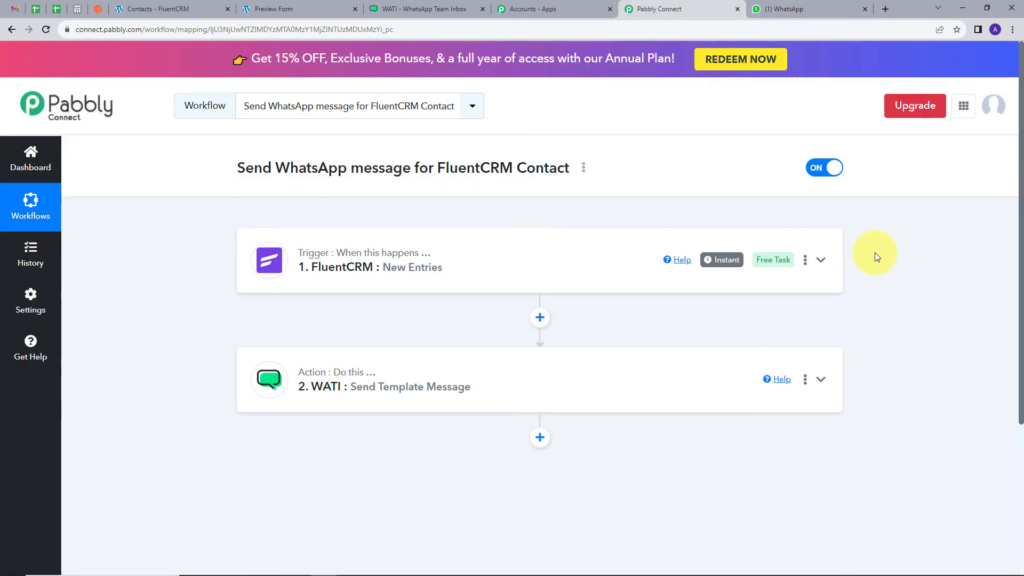